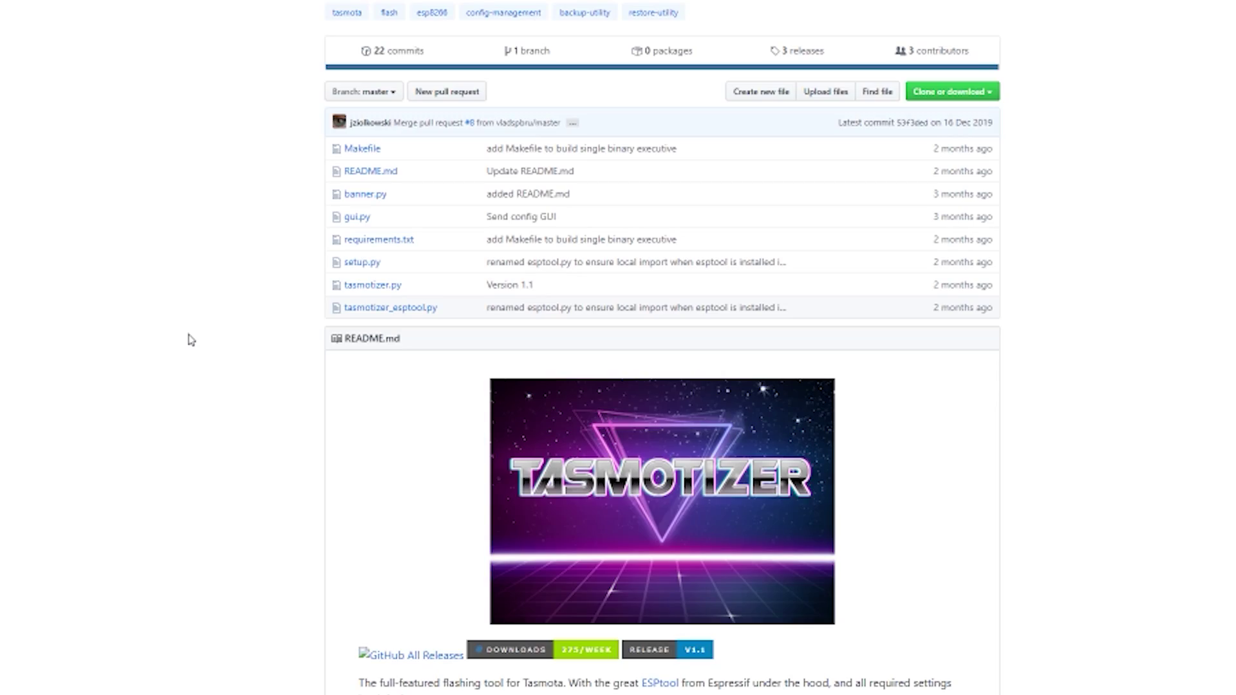
- Scroll the tasmota/tasmotizer README down to its Features heading
scroll(191, 340, down, 1)
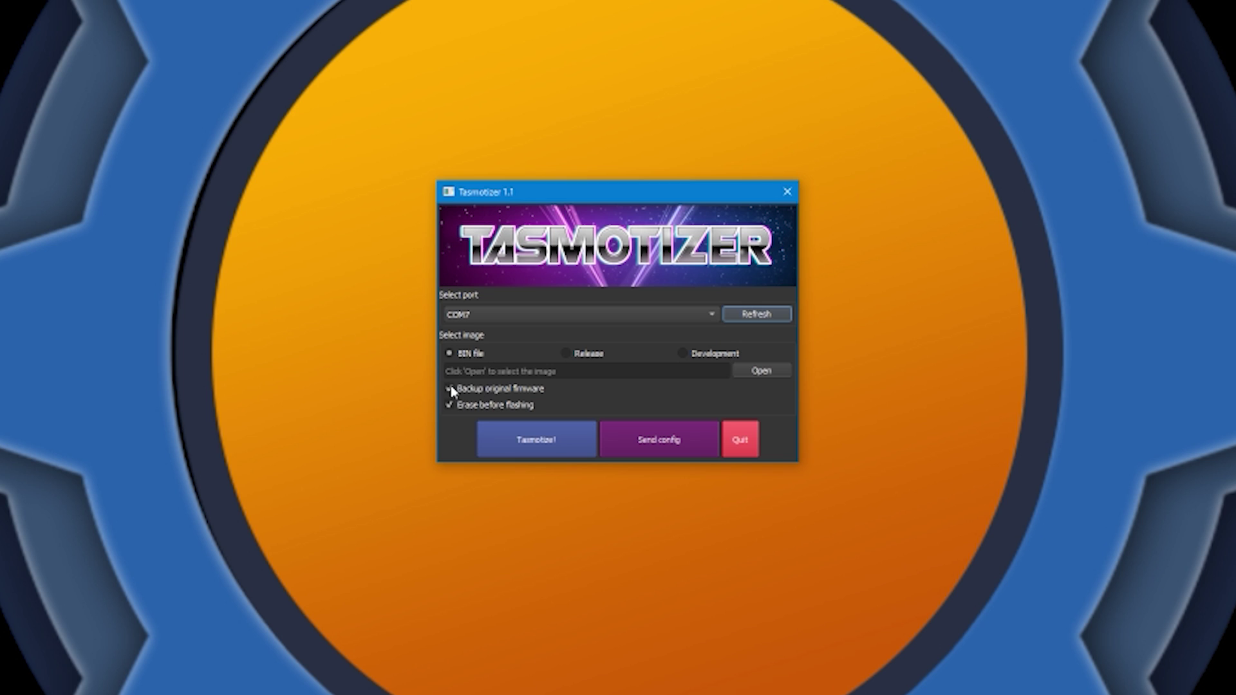
- Uncheck Backup original firmware, leaving Erase before flashing enabled on COM7
mouse_move(459, 395)
click(460, 396)
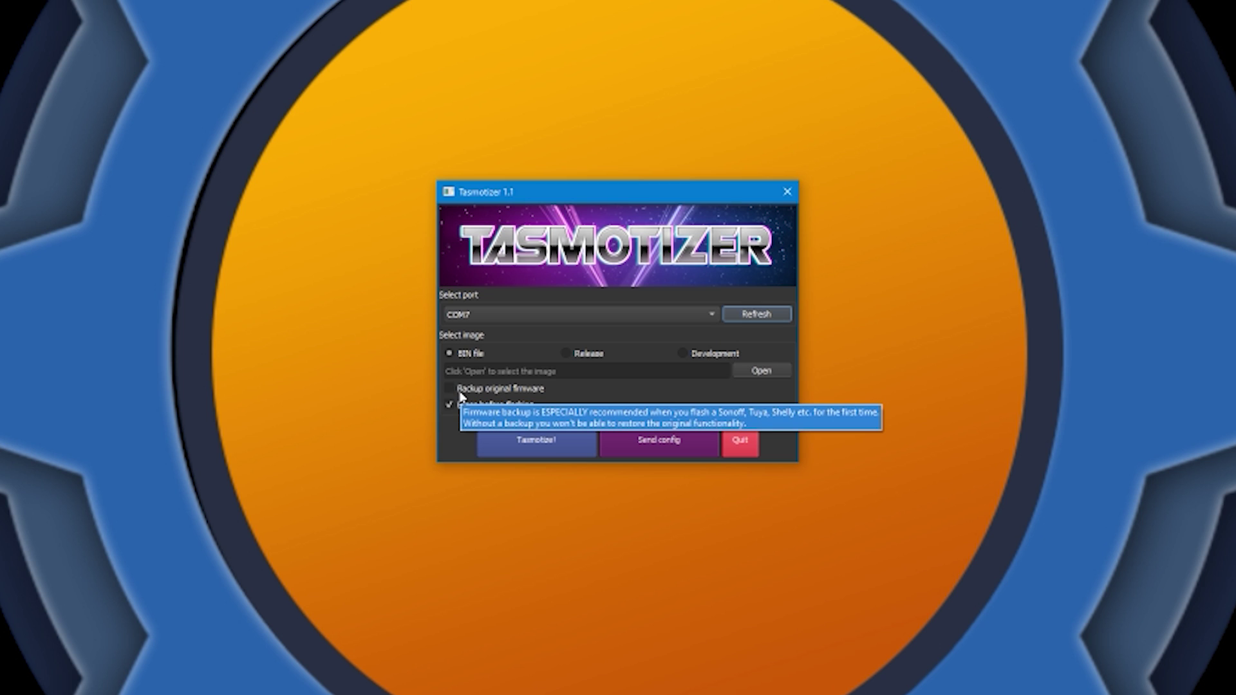
click(463, 394)
click(465, 395)
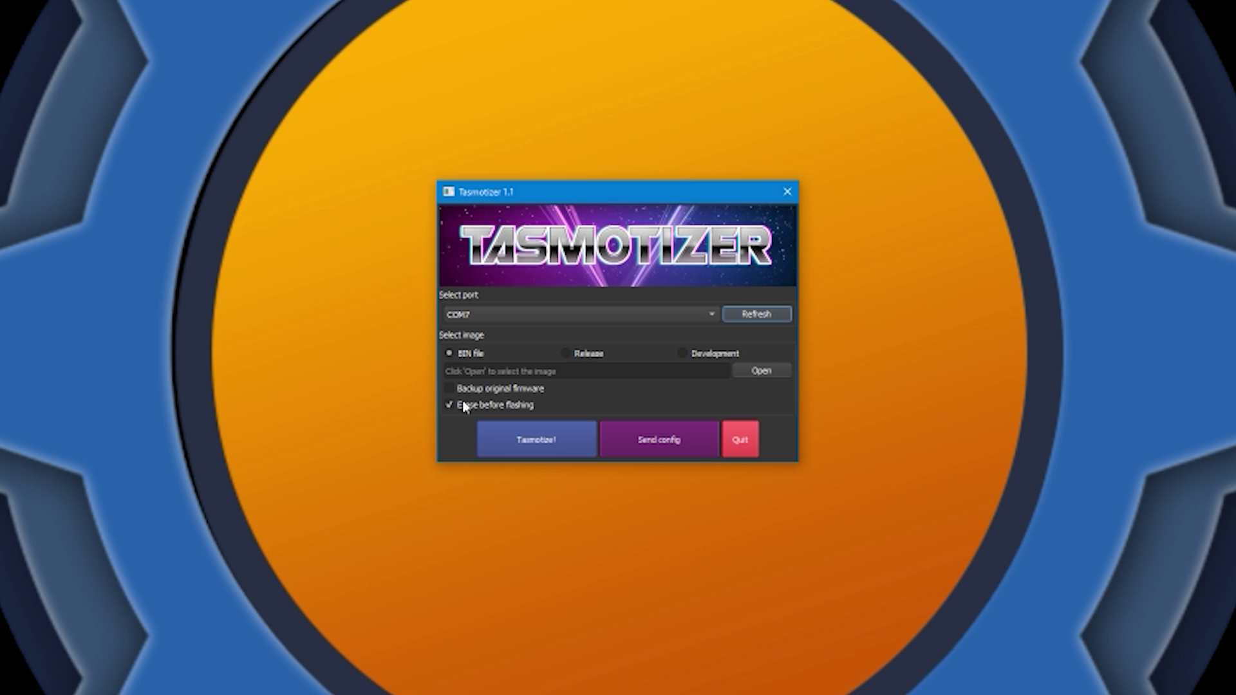
- Choose Release 8.1.0 tasmota-lite.bin (462kB) as the image and confirm port COM7 is listed
click(567, 354)
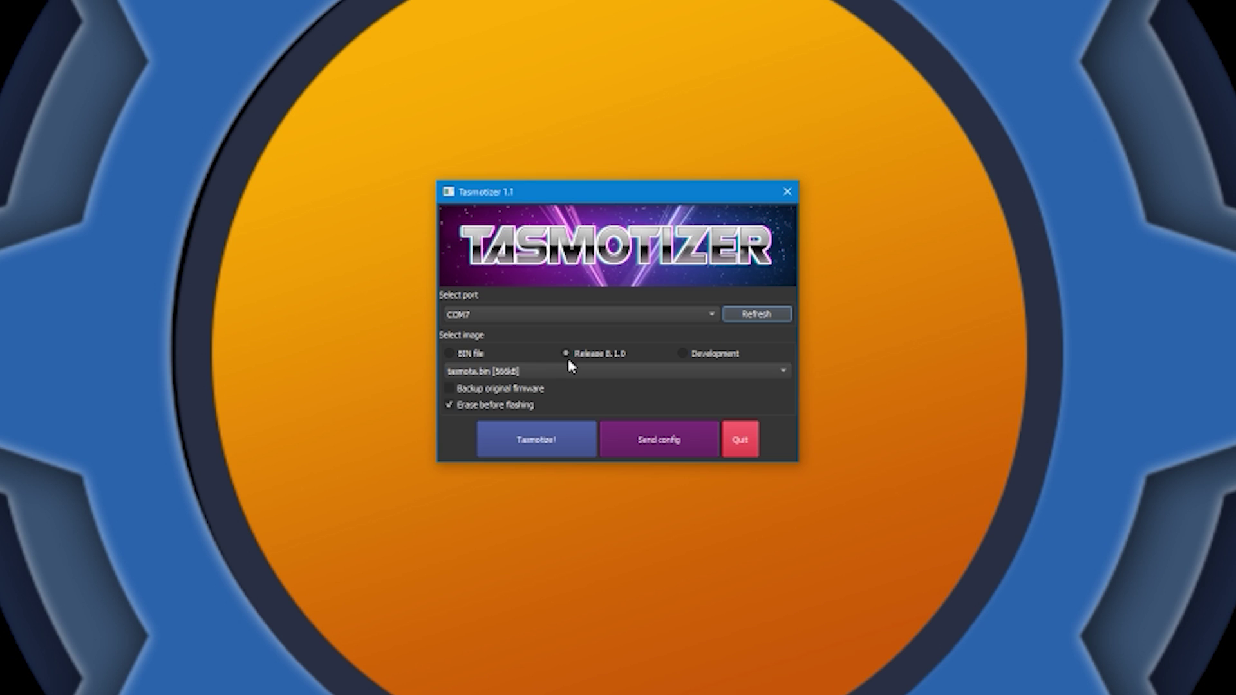
click(569, 372)
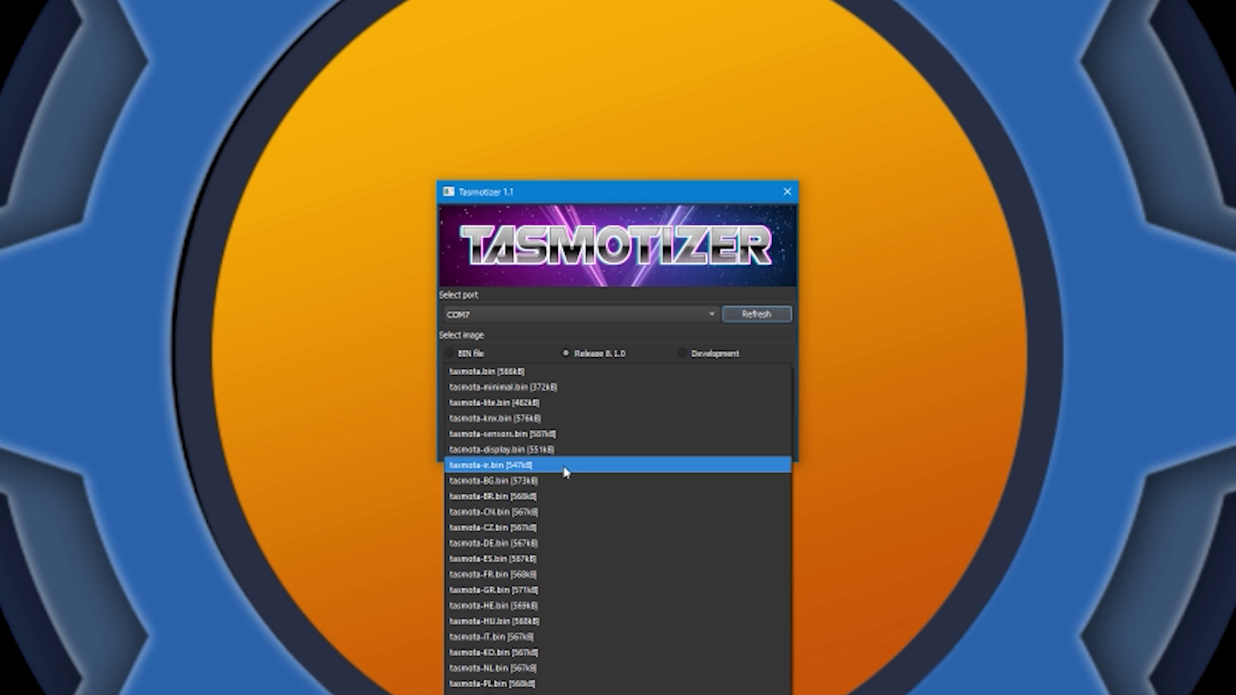
click(673, 355)
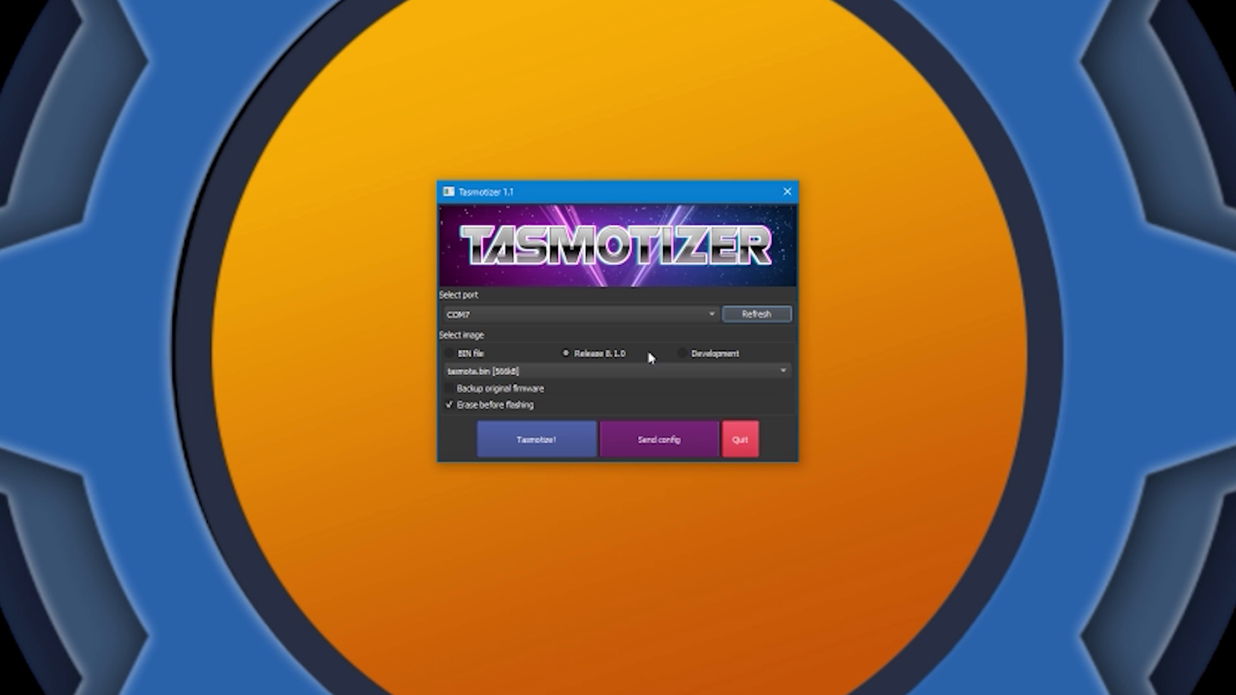
click(689, 350)
click(648, 374)
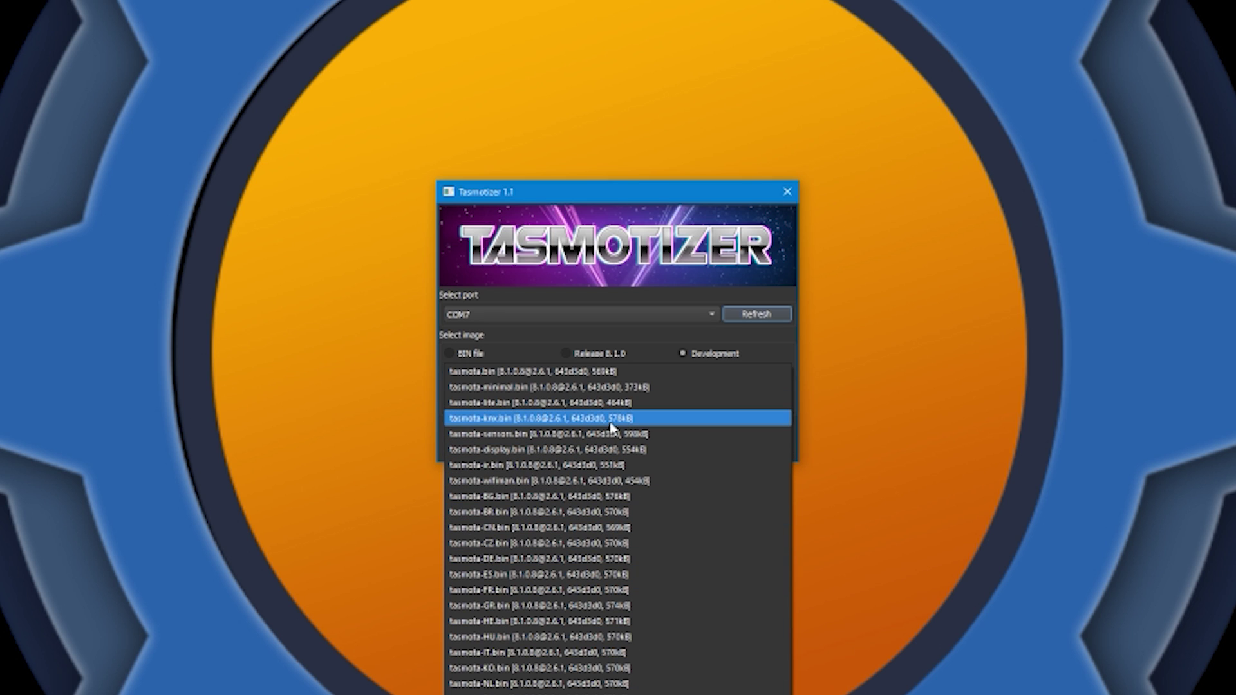
click(573, 353)
click(550, 372)
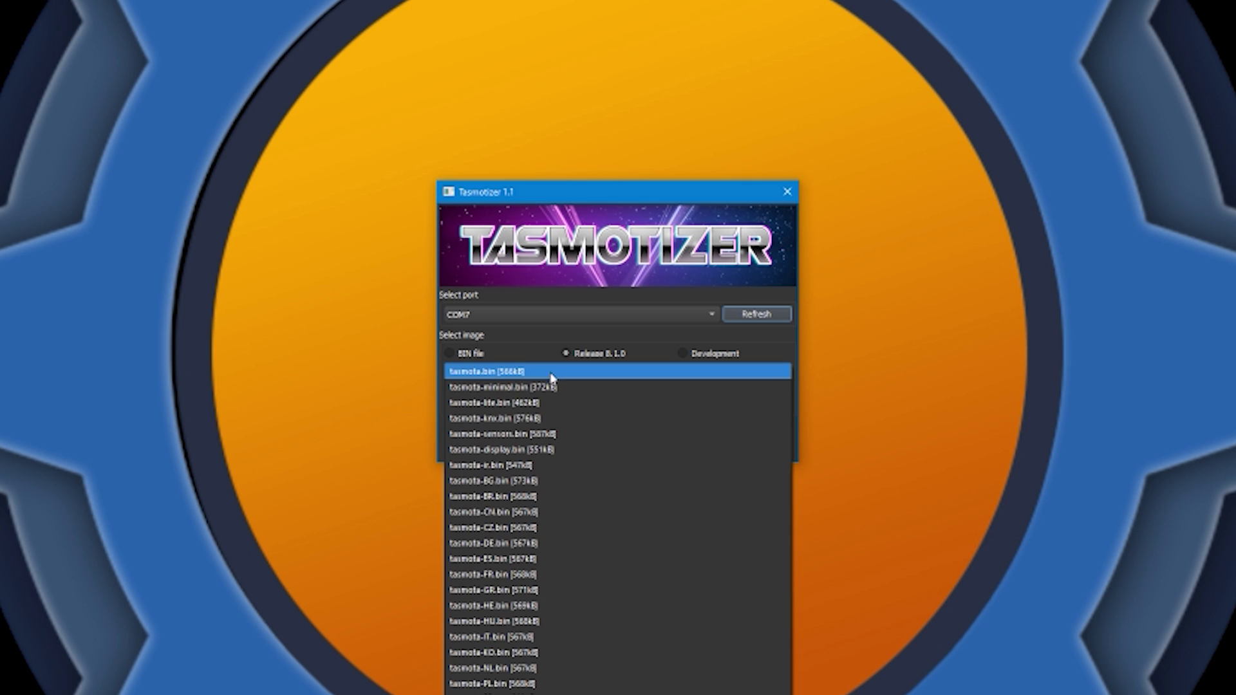
click(552, 403)
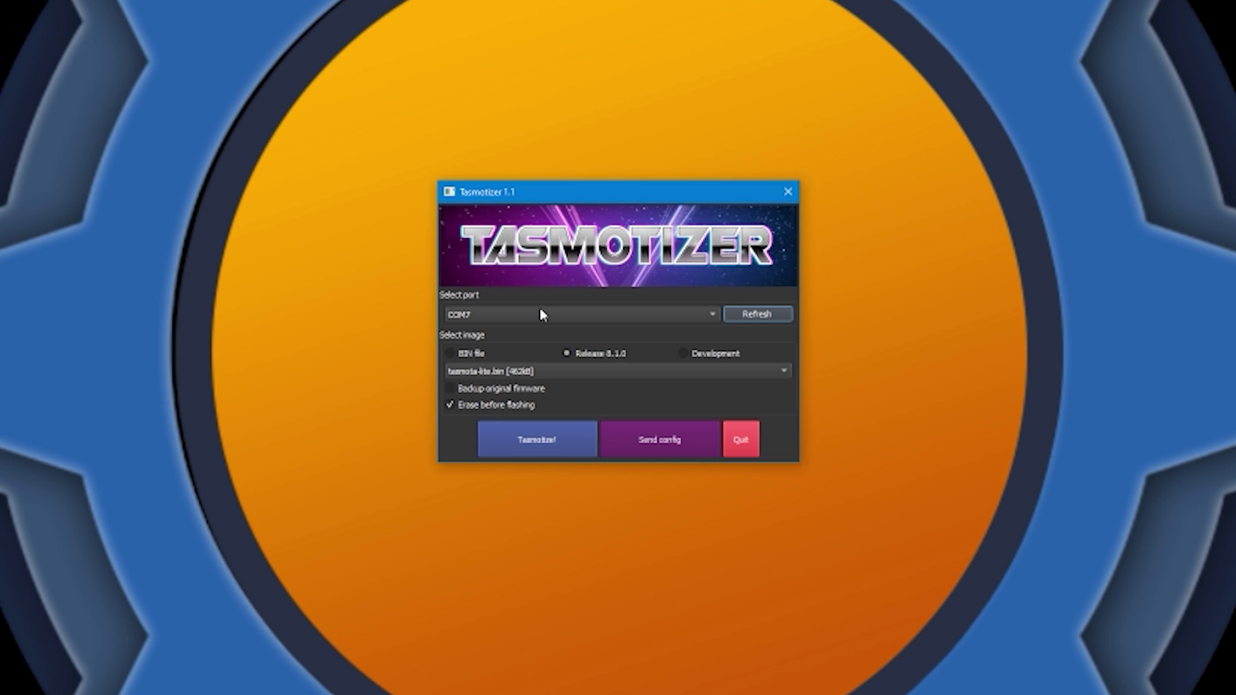
click(694, 319)
click(690, 320)
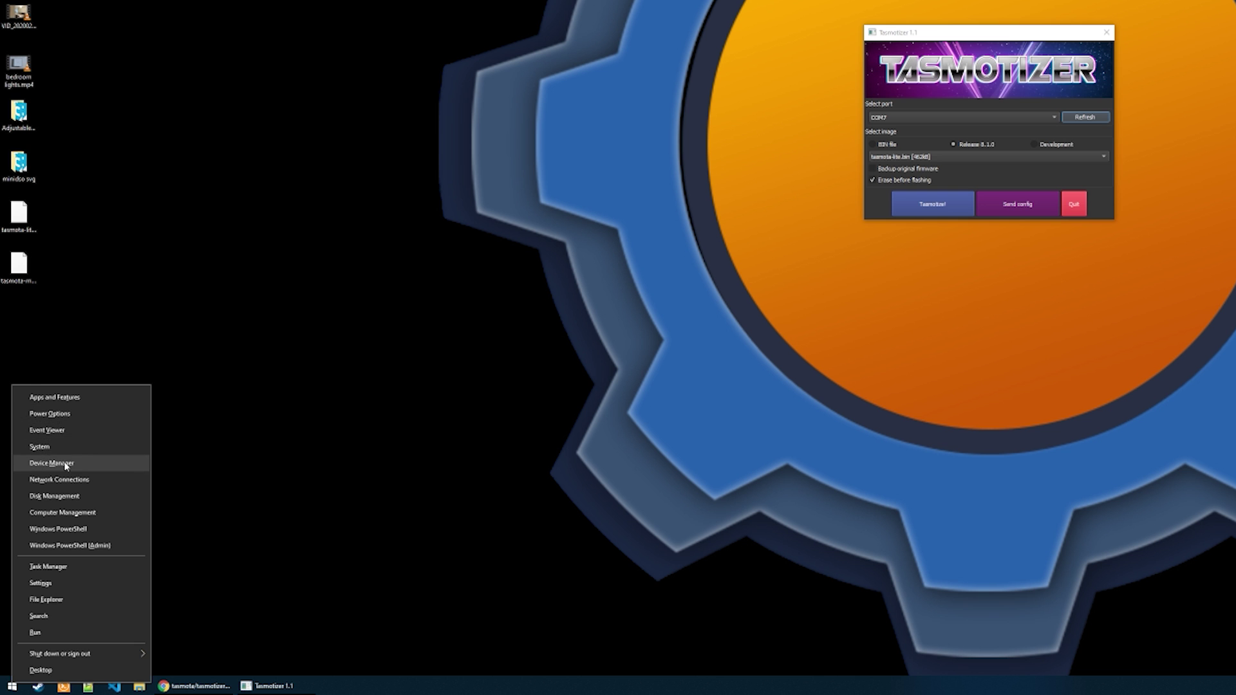
- Verify in Device Manager that USB Serial Port appears as COM7, then minimise it
click(58, 461)
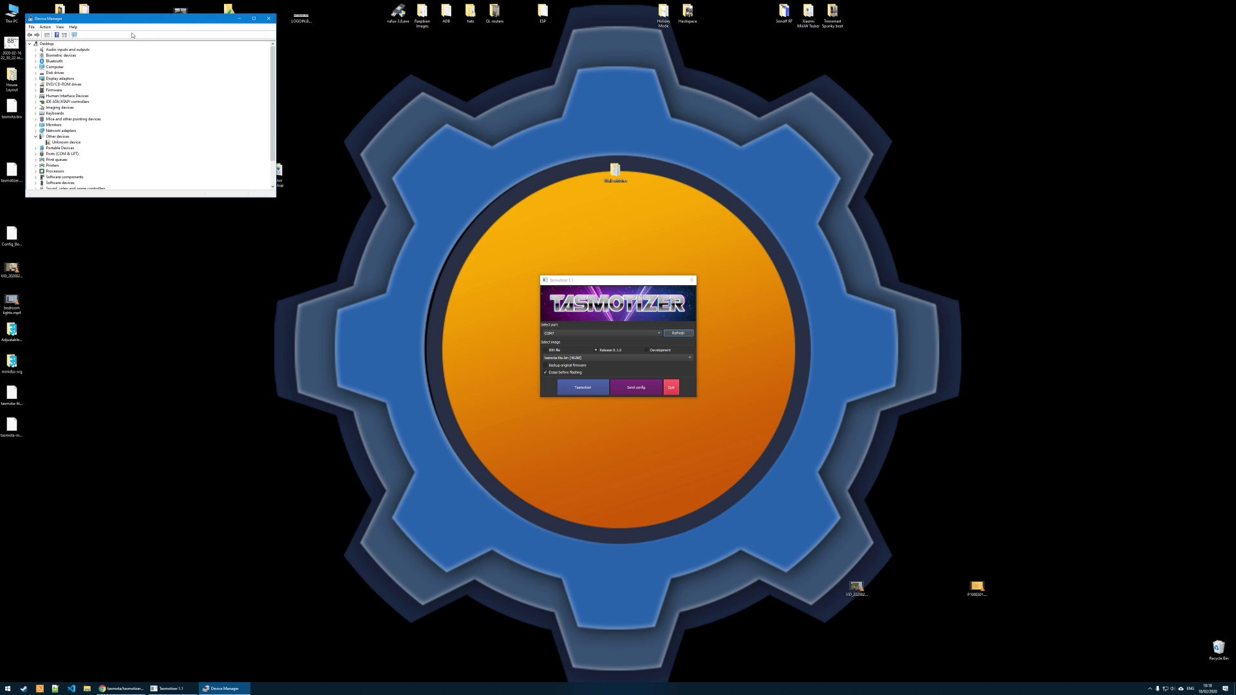
drag(128, 19, 626, 113)
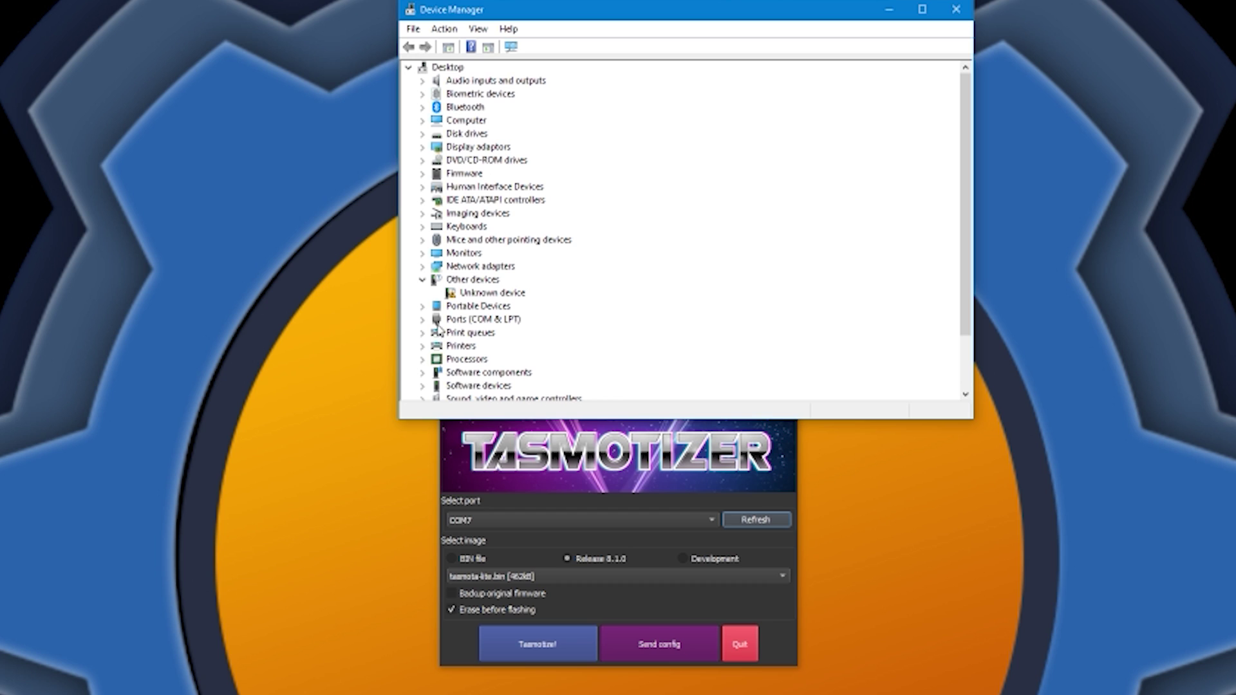
click(545, 247)
click(423, 319)
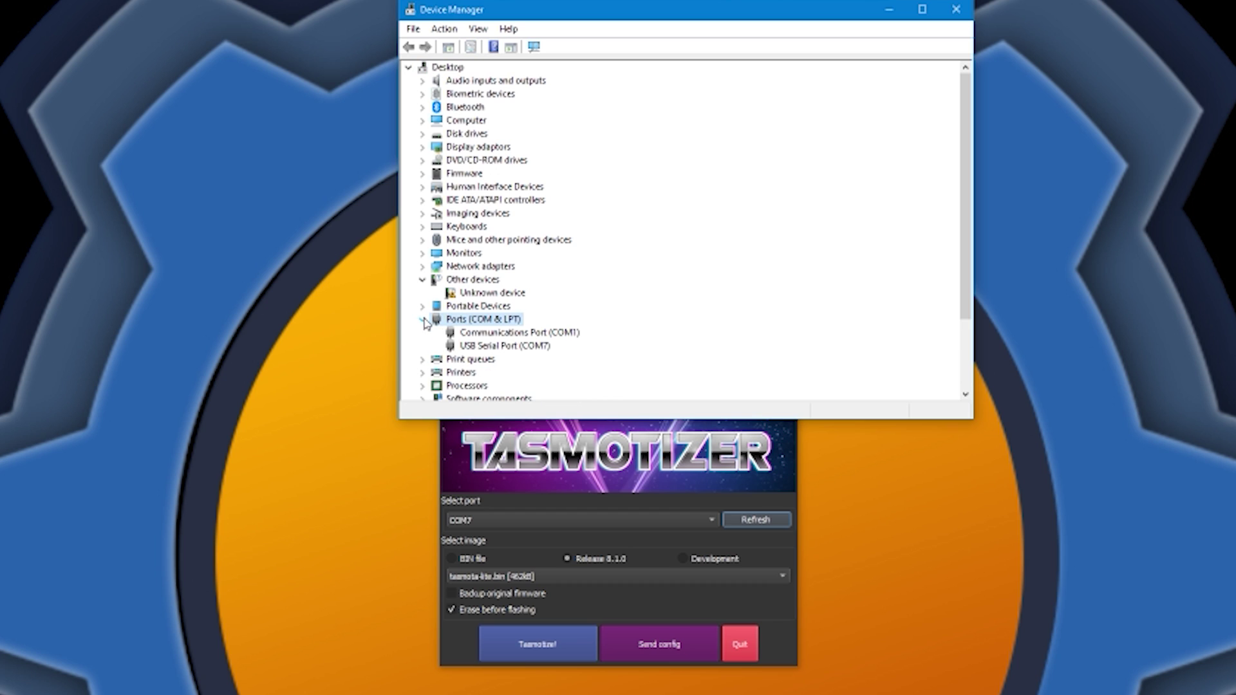
click(505, 334)
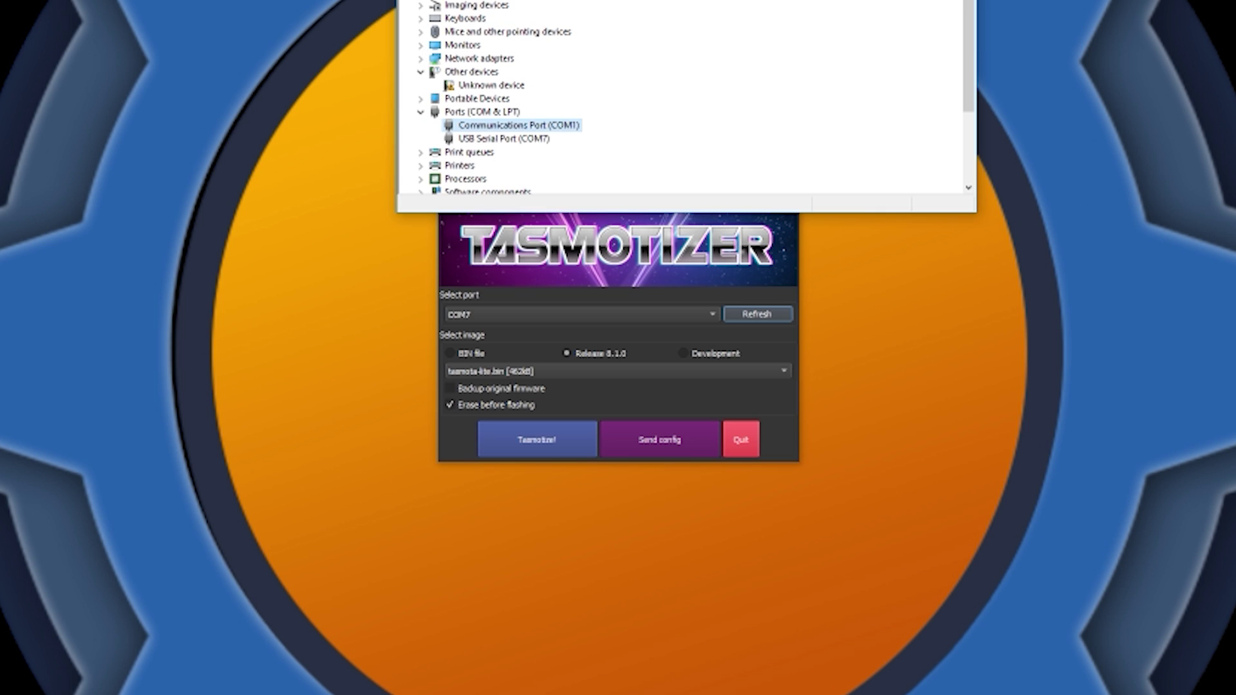
click(890, 9)
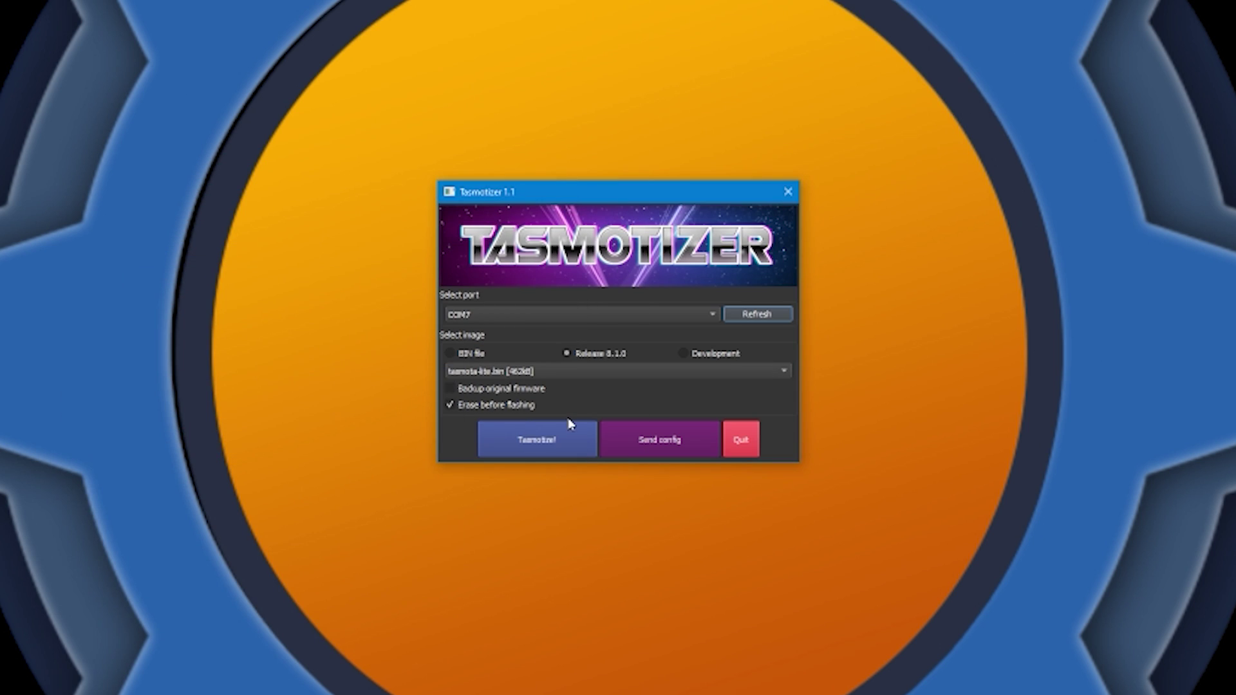
- Flash tasmota-lite.bin over COM7 and dismiss the 'Flashing successful' message
click(565, 446)
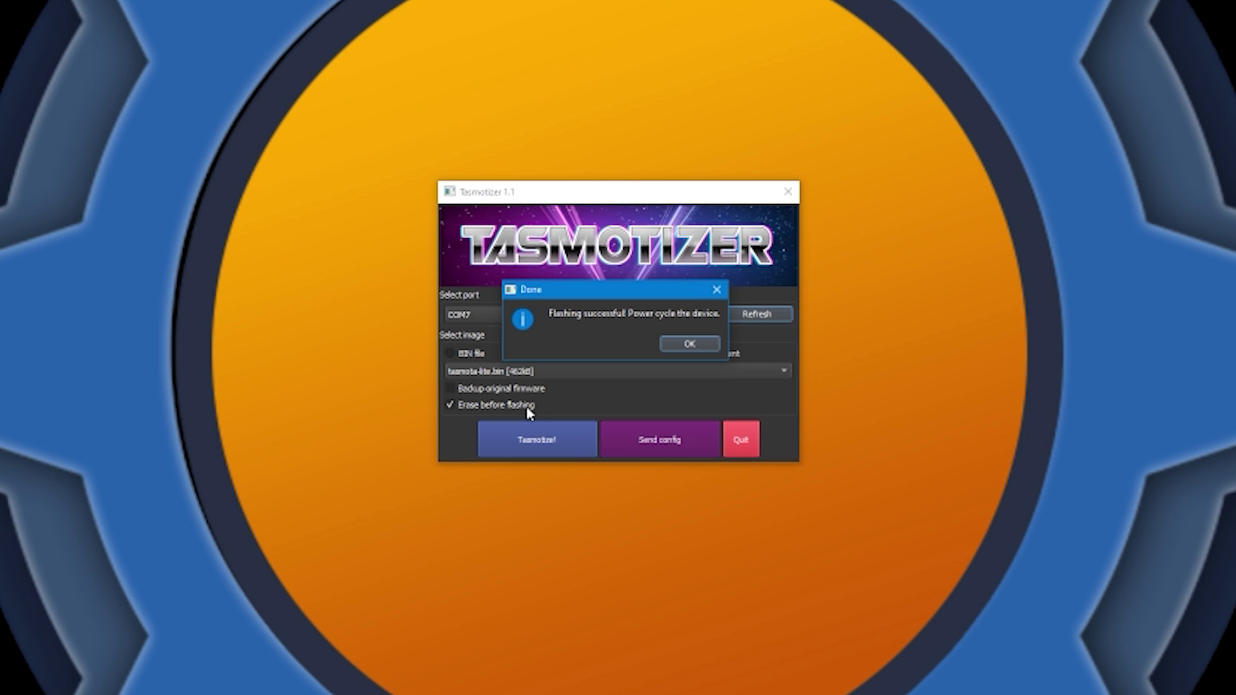
click(689, 343)
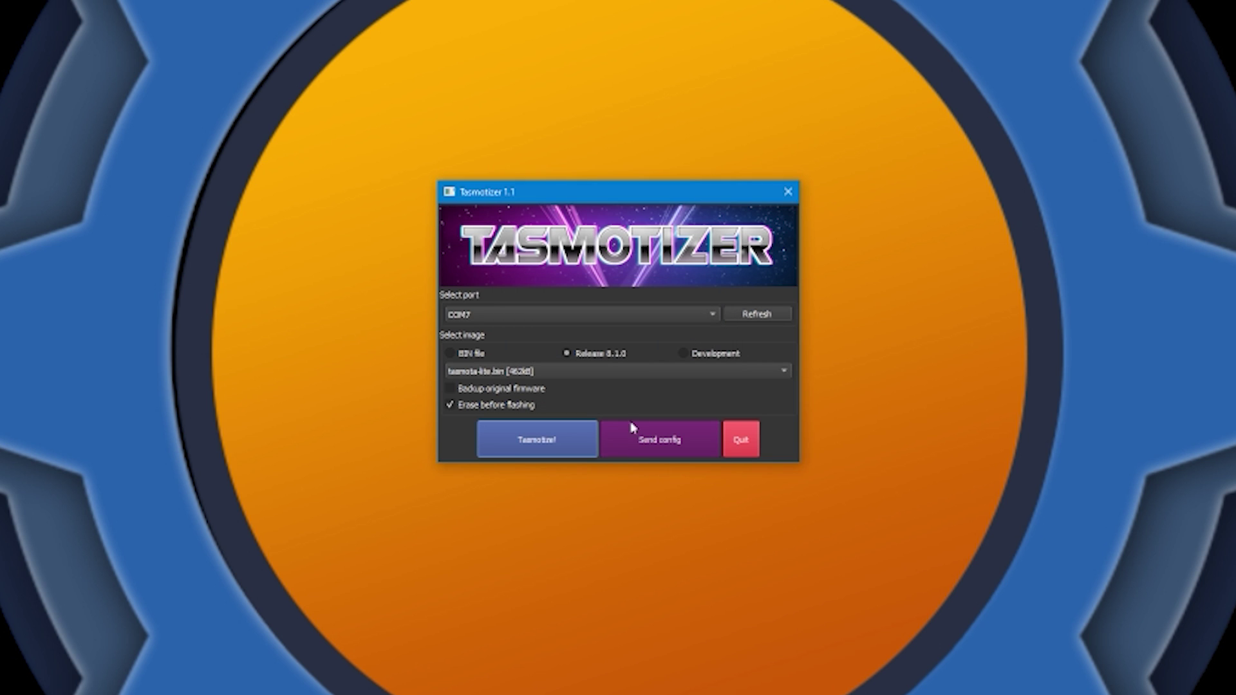
- In Send config, enable WiFi with SSID SlowFrog and enable Recovery WiFi
click(646, 455)
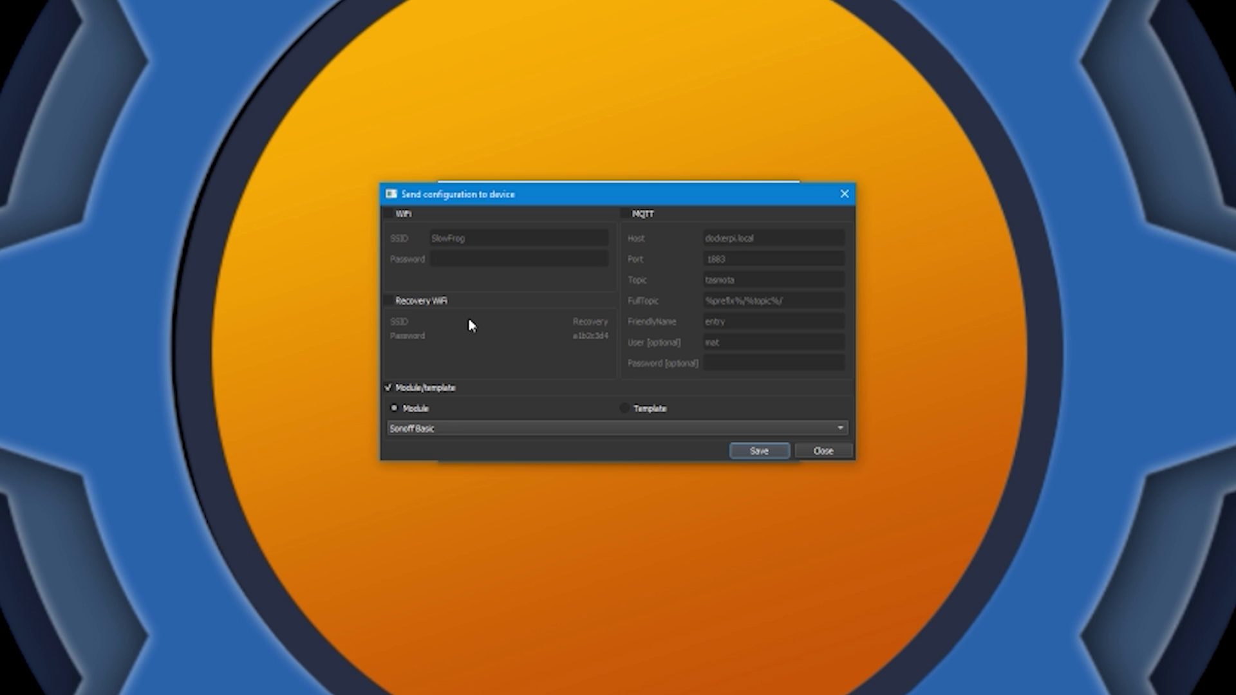
click(389, 214)
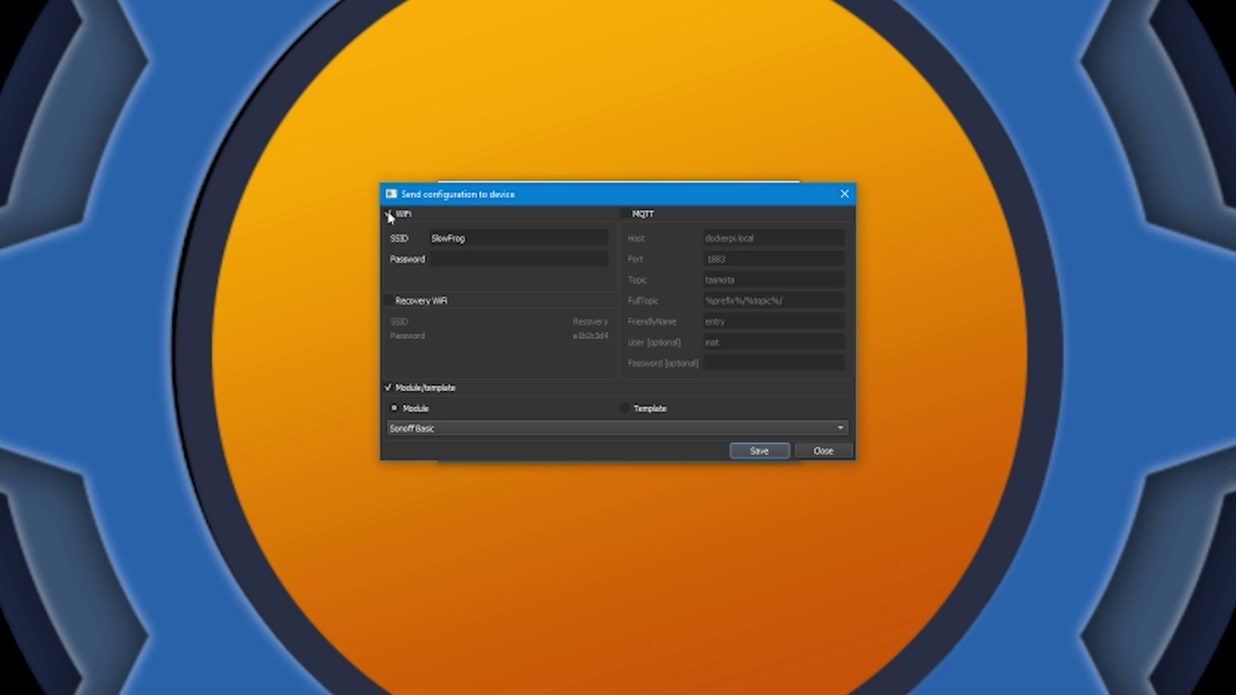
double_click(447, 238)
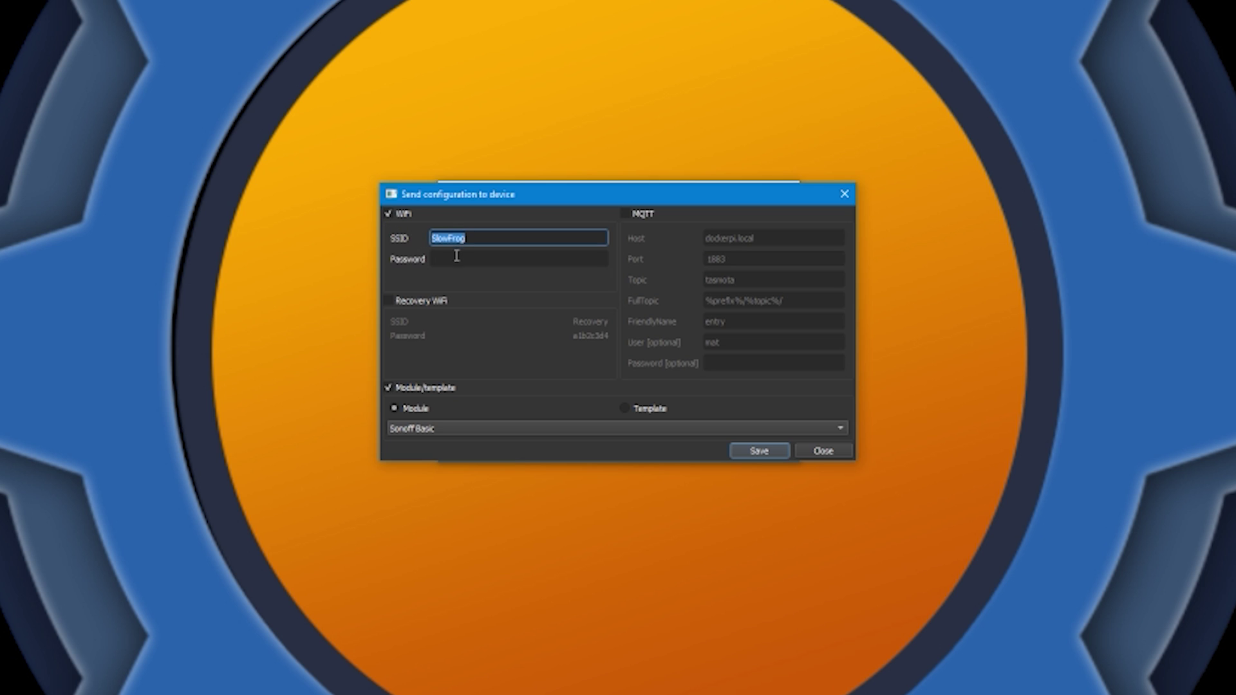
click(388, 302)
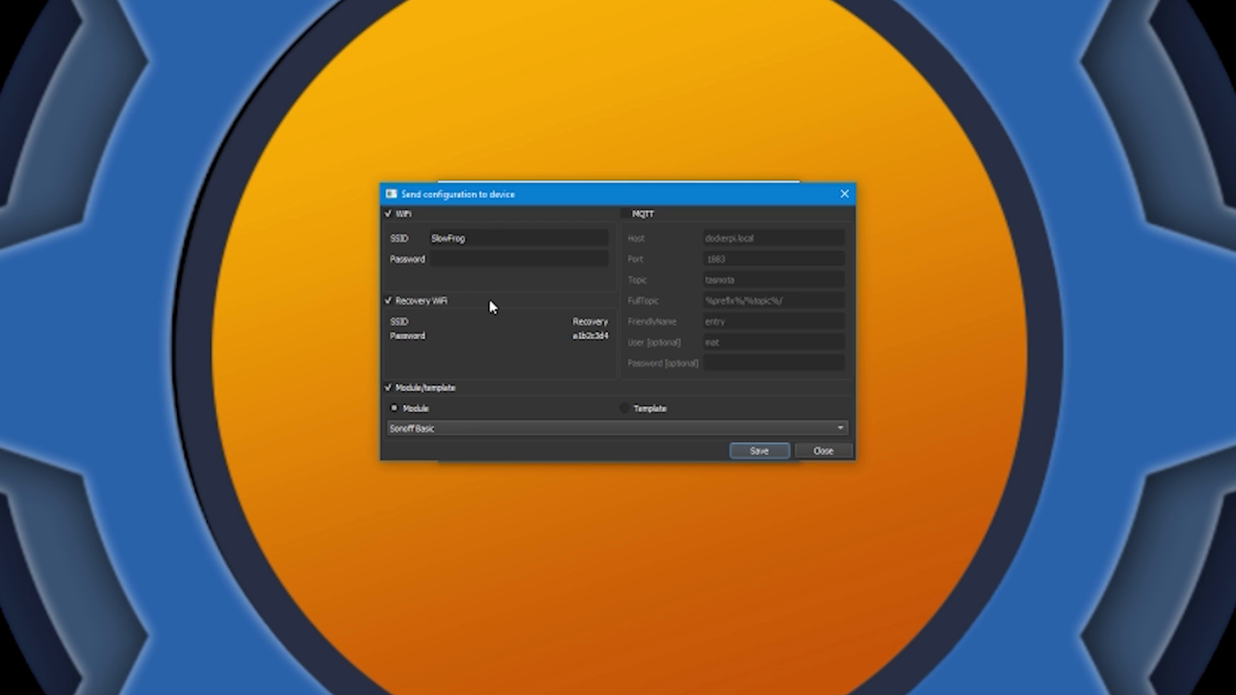
- Tick MQTT so host dockerpi.local, port 1883 and topic tasmota are sent
click(631, 218)
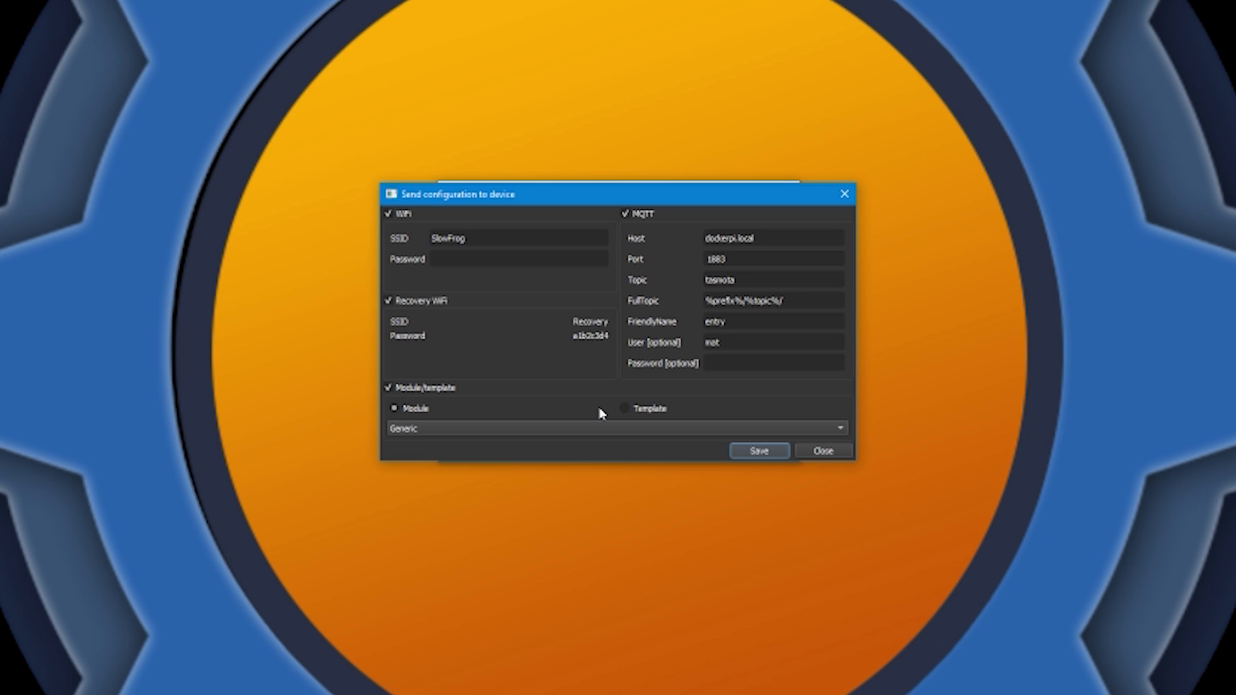
- Pick Shelly 2 as the module preset, then switch to the Generic custom template
click(628, 410)
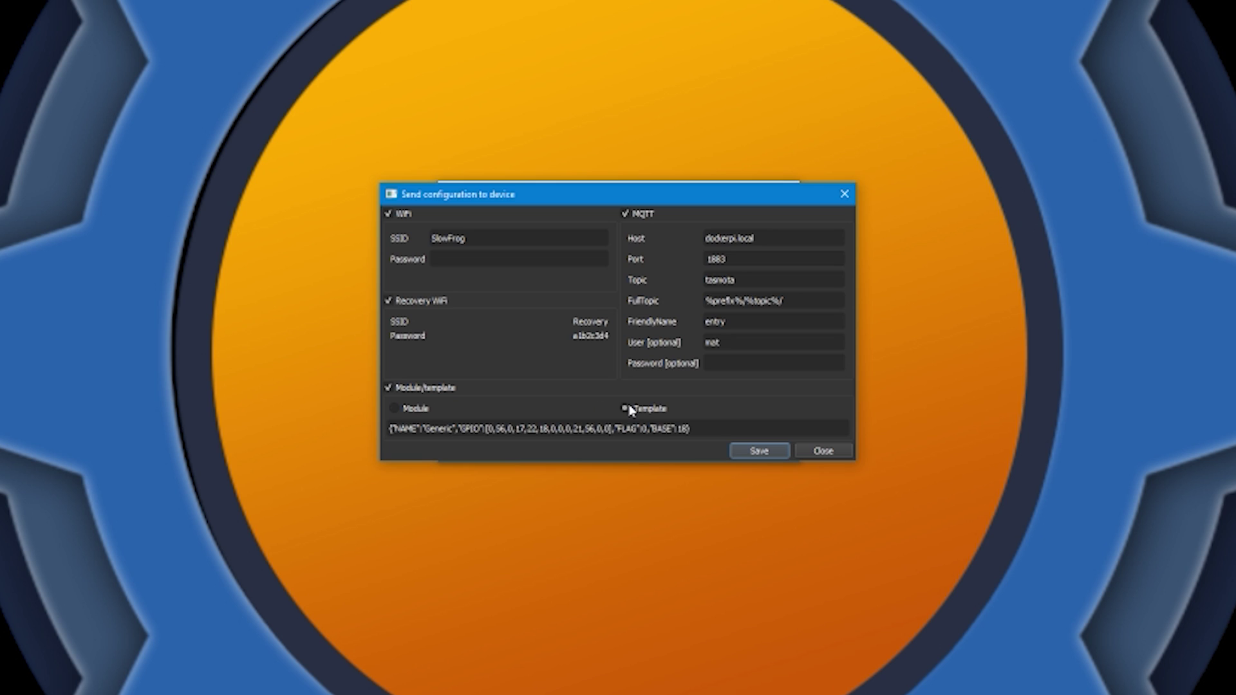
drag(704, 425, 389, 429)
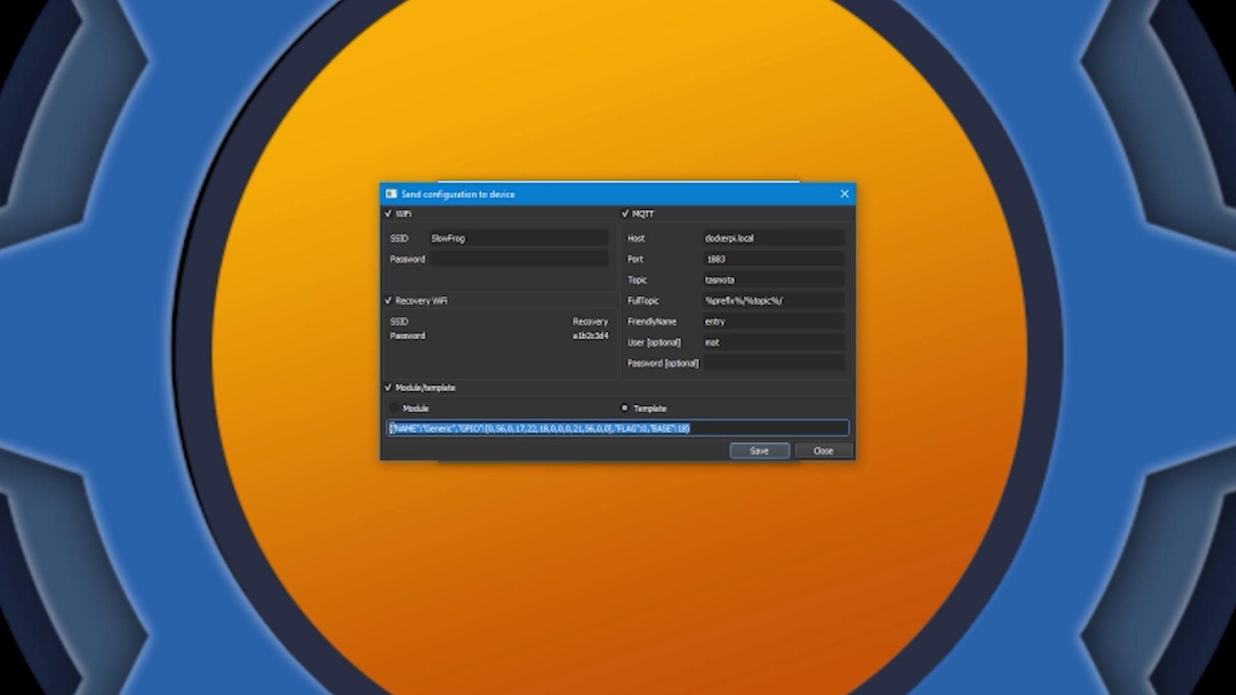
click(456, 429)
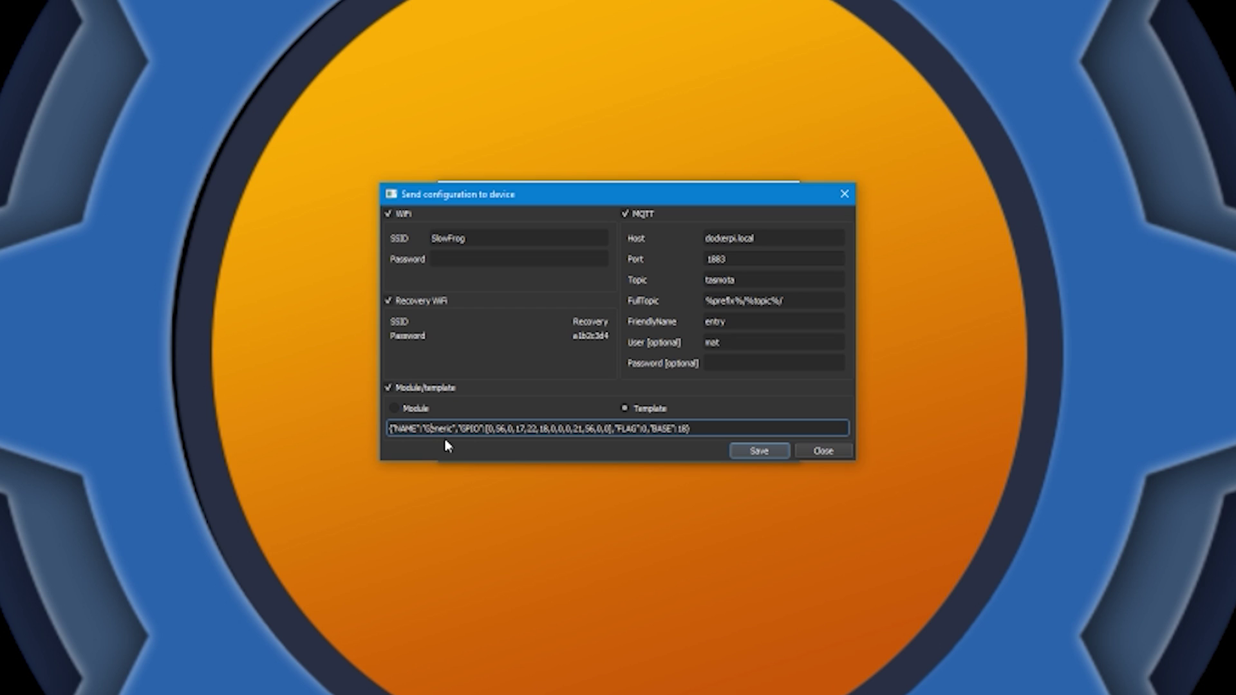
double_click(437, 428)
click(400, 408)
click(428, 429)
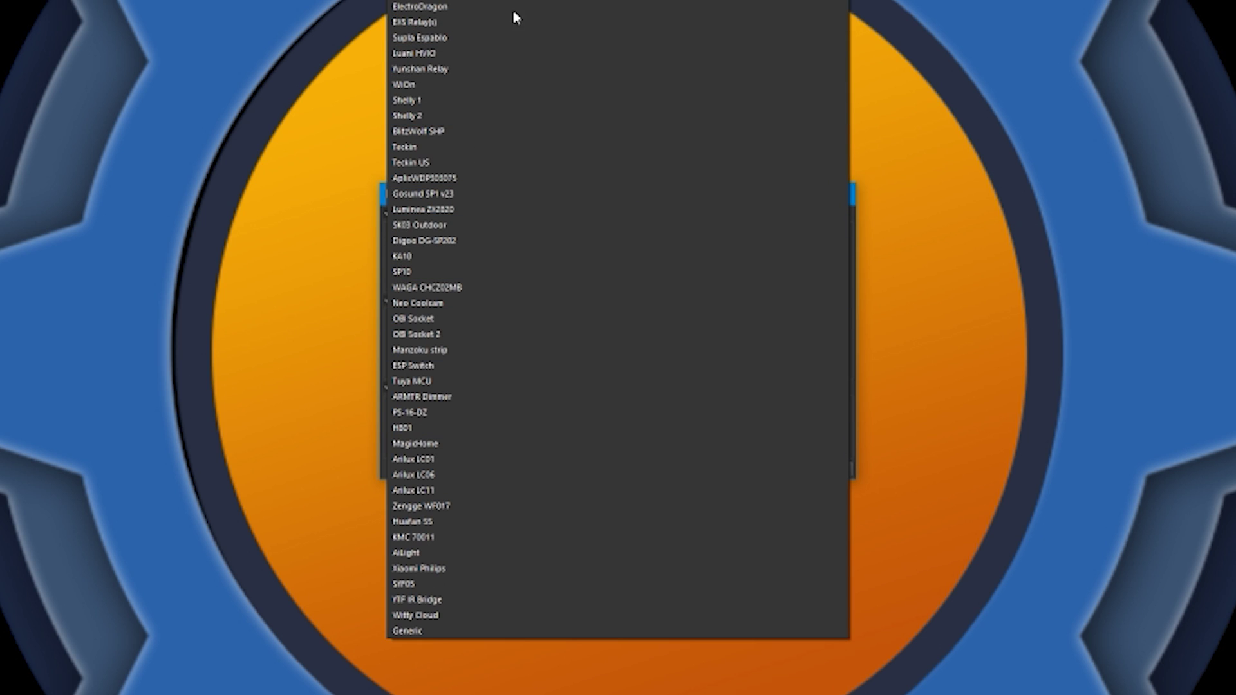
click(582, 117)
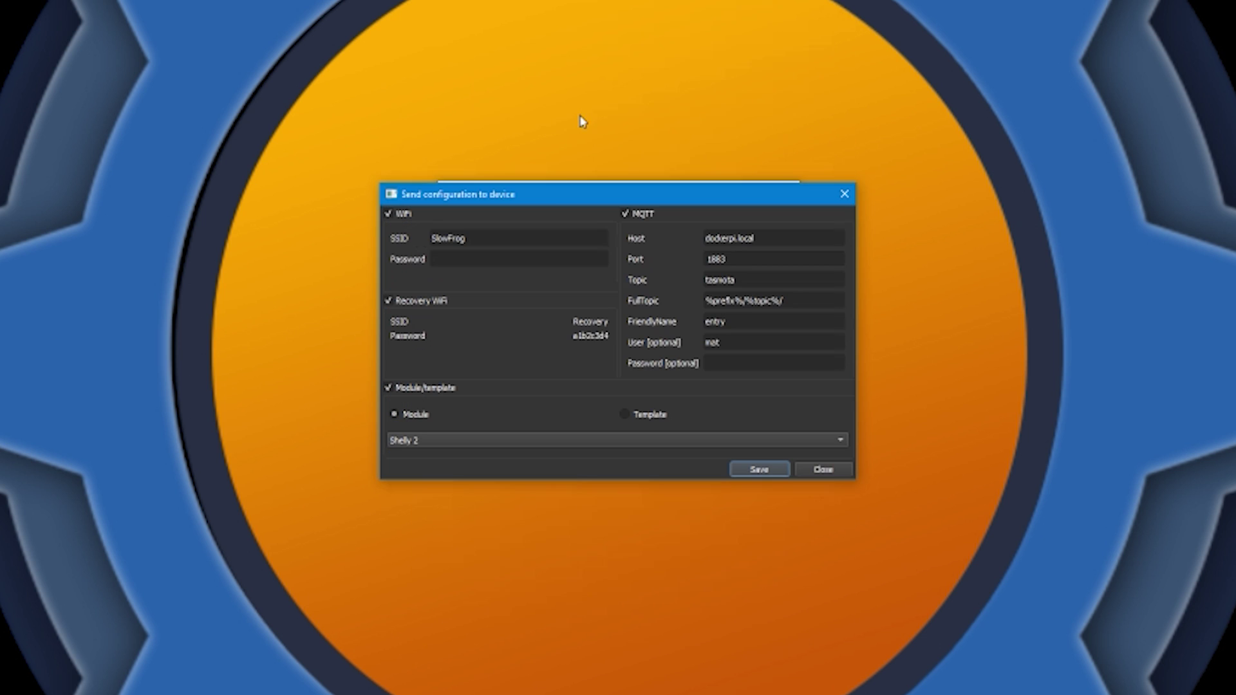
click(624, 415)
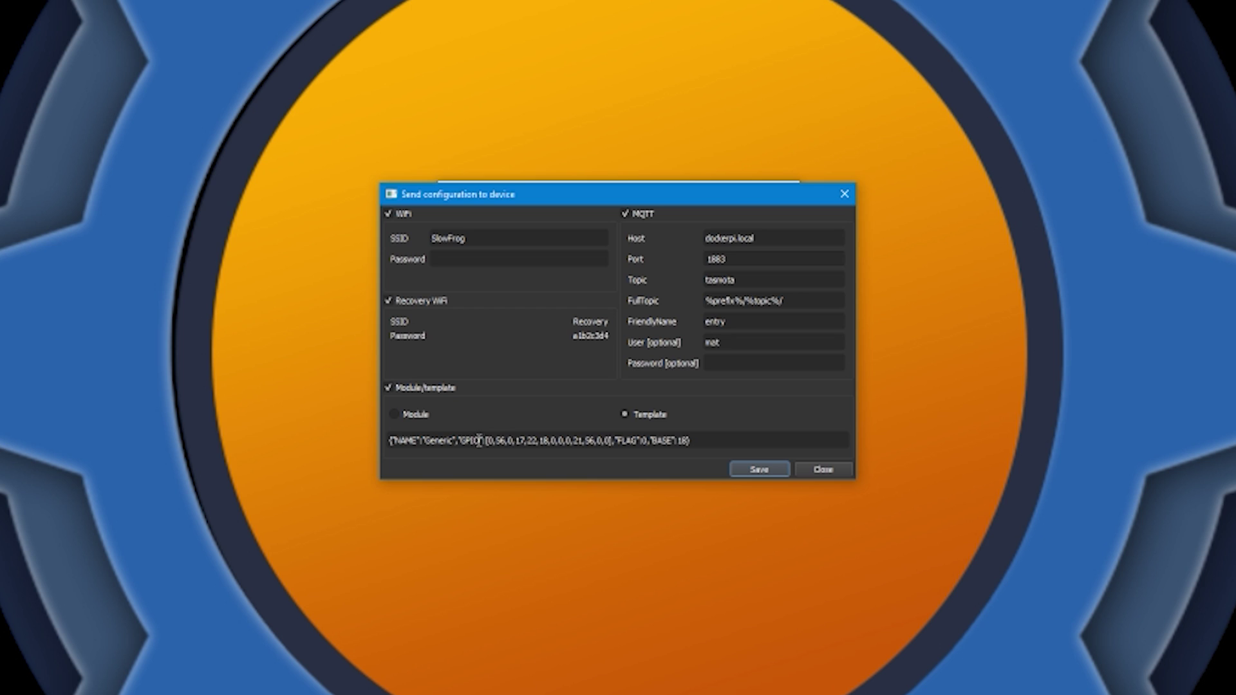
- Highlight the template's GPIO array, including the first value and the values 56 and 0
drag(485, 440, 611, 440)
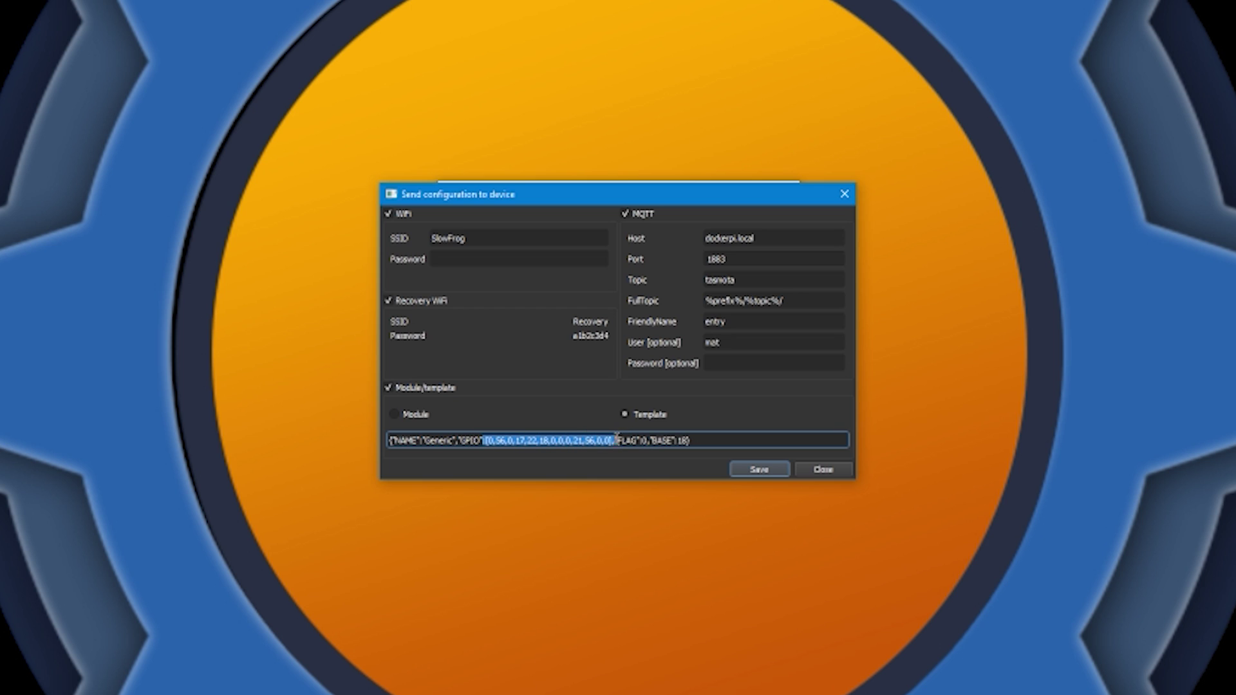
click(611, 440)
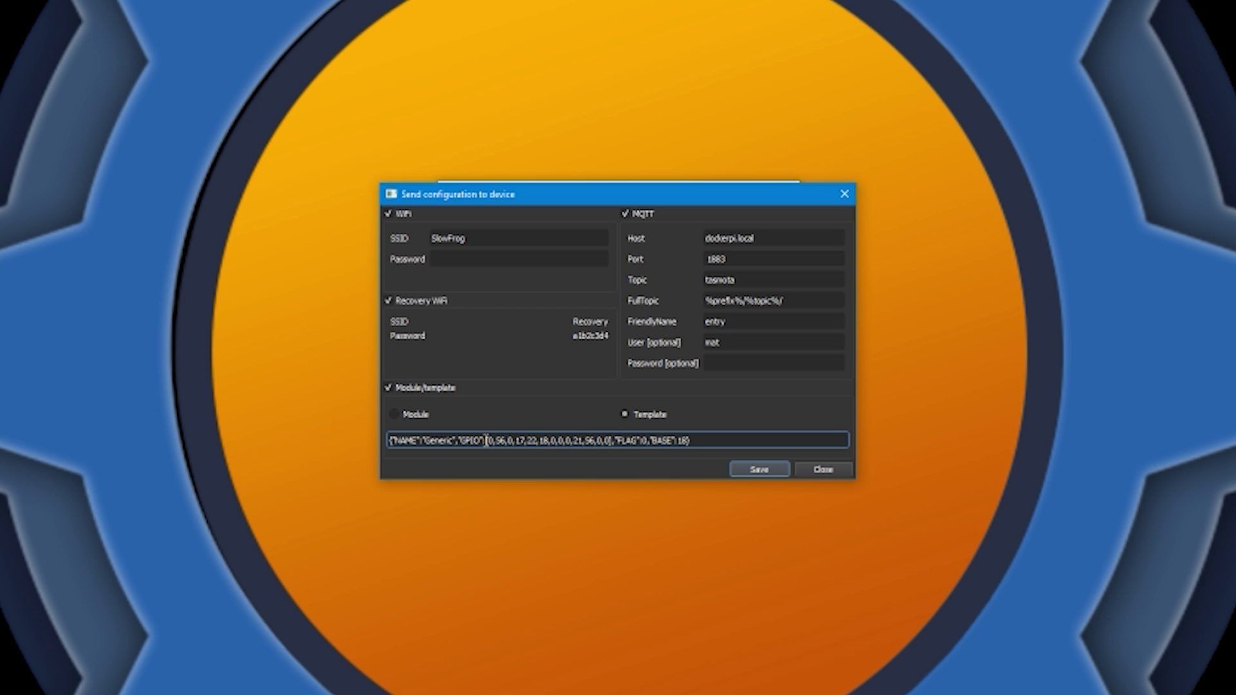
drag(485, 440, 494, 440)
click(493, 440)
drag(497, 441, 514, 443)
click(514, 443)
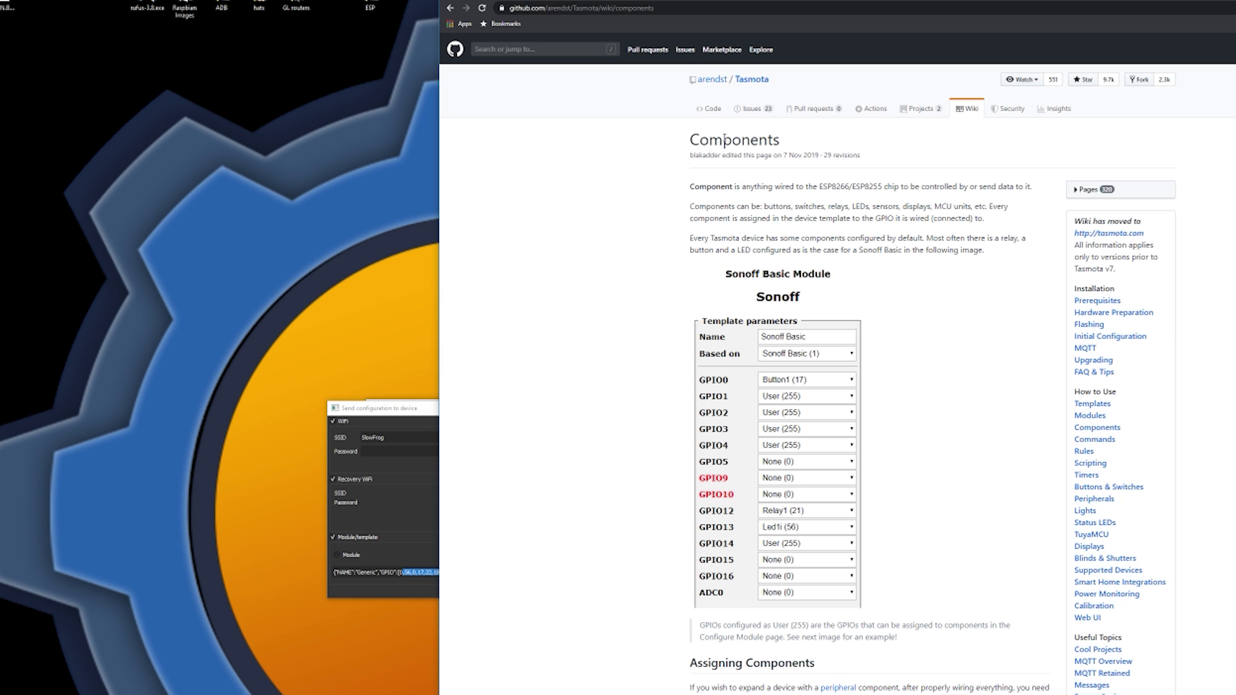
- Compare the first wiki component codes with the template's GPIO values
scroll(675, 283, down, 10)
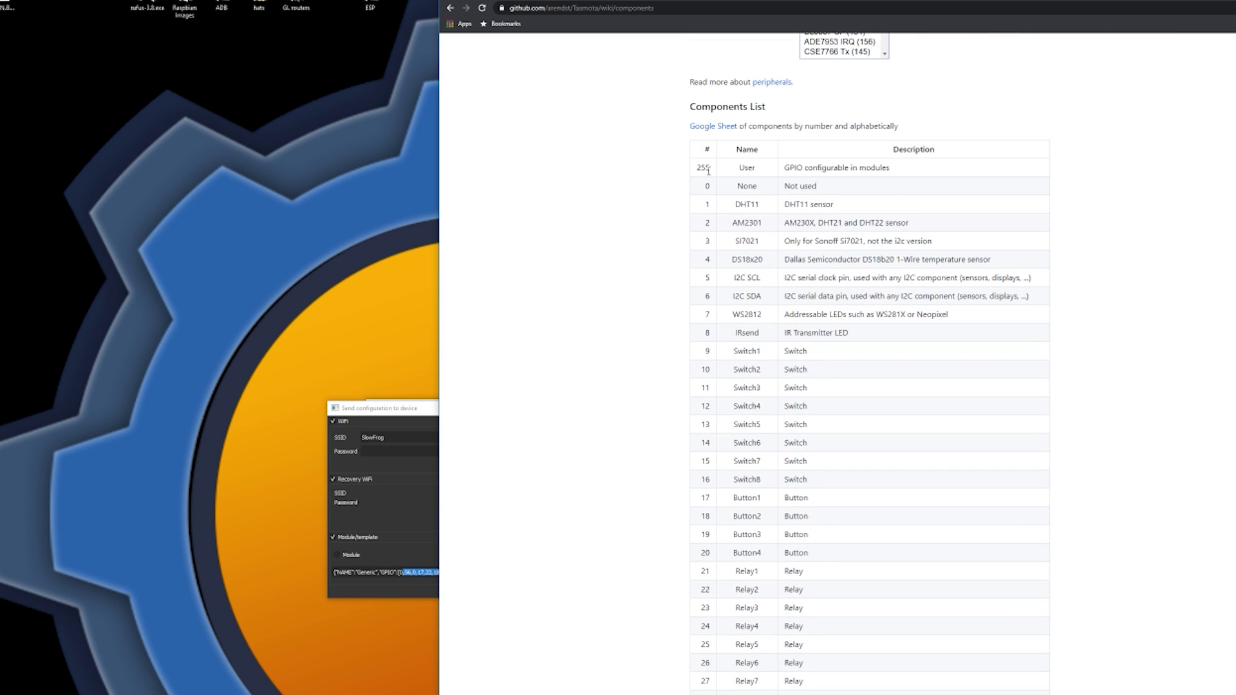
drag(705, 199, 698, 309)
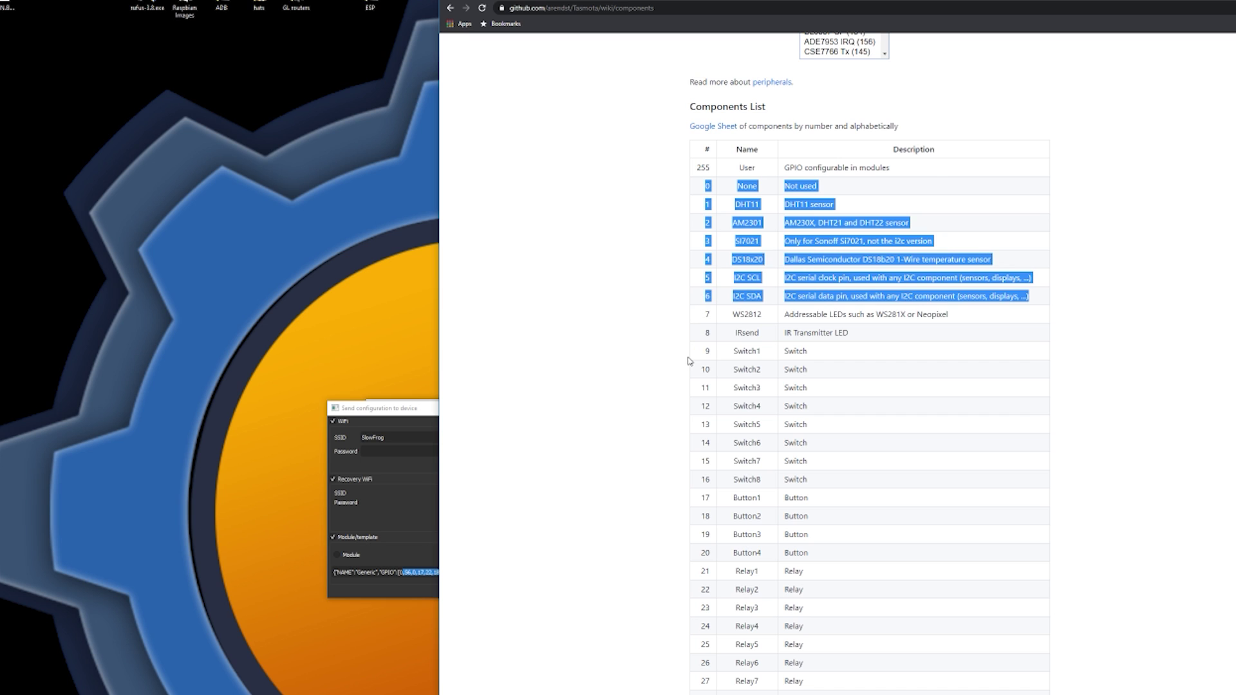
click(678, 383)
click(432, 411)
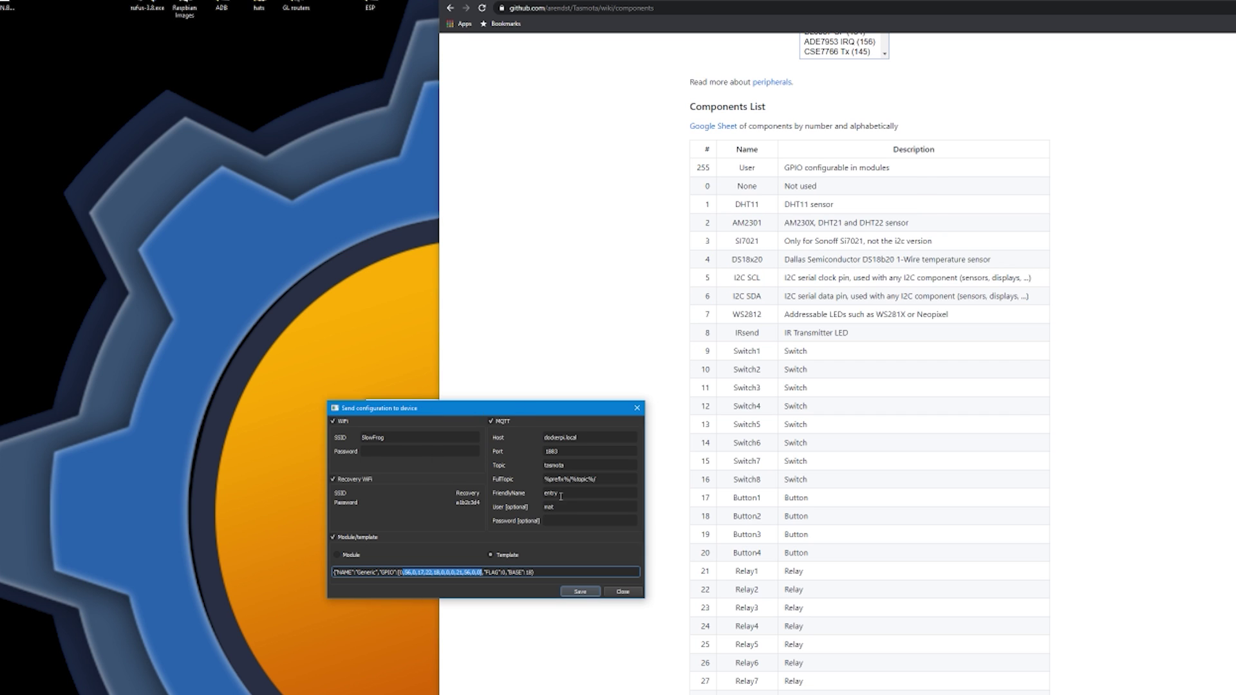
click(409, 573)
click(747, 250)
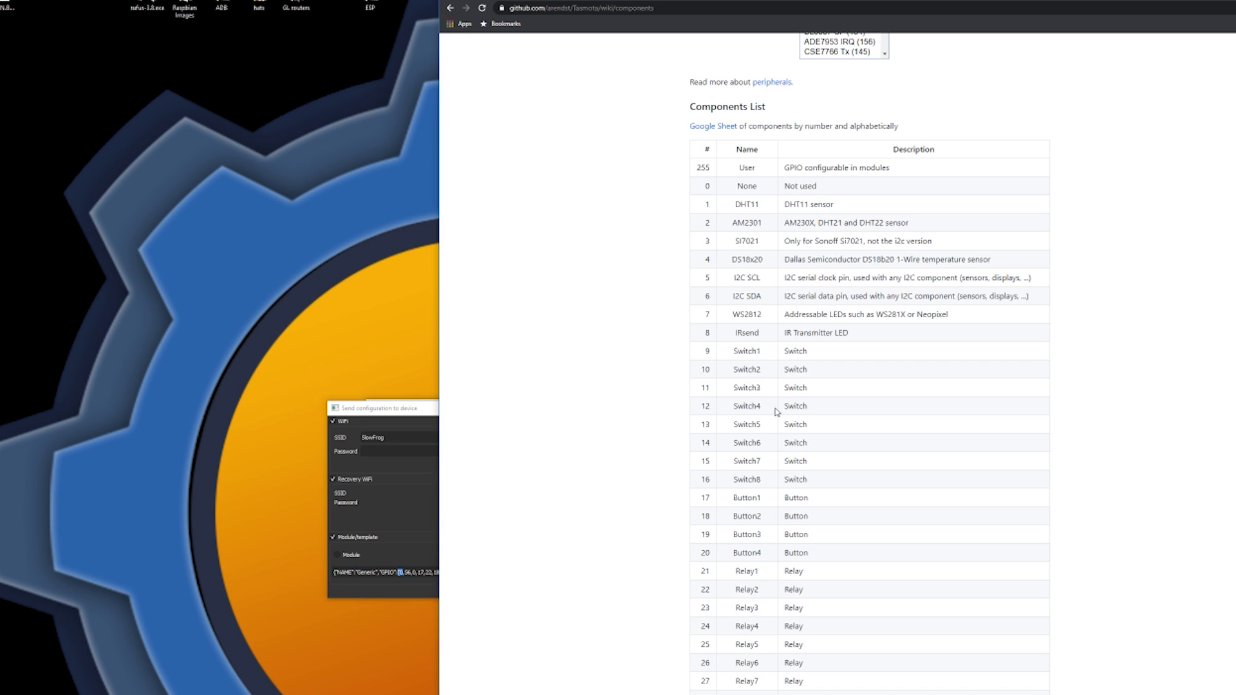
- Look up Switch1 as code 9 and Led1i at row 56 in the Components table
double_click(754, 350)
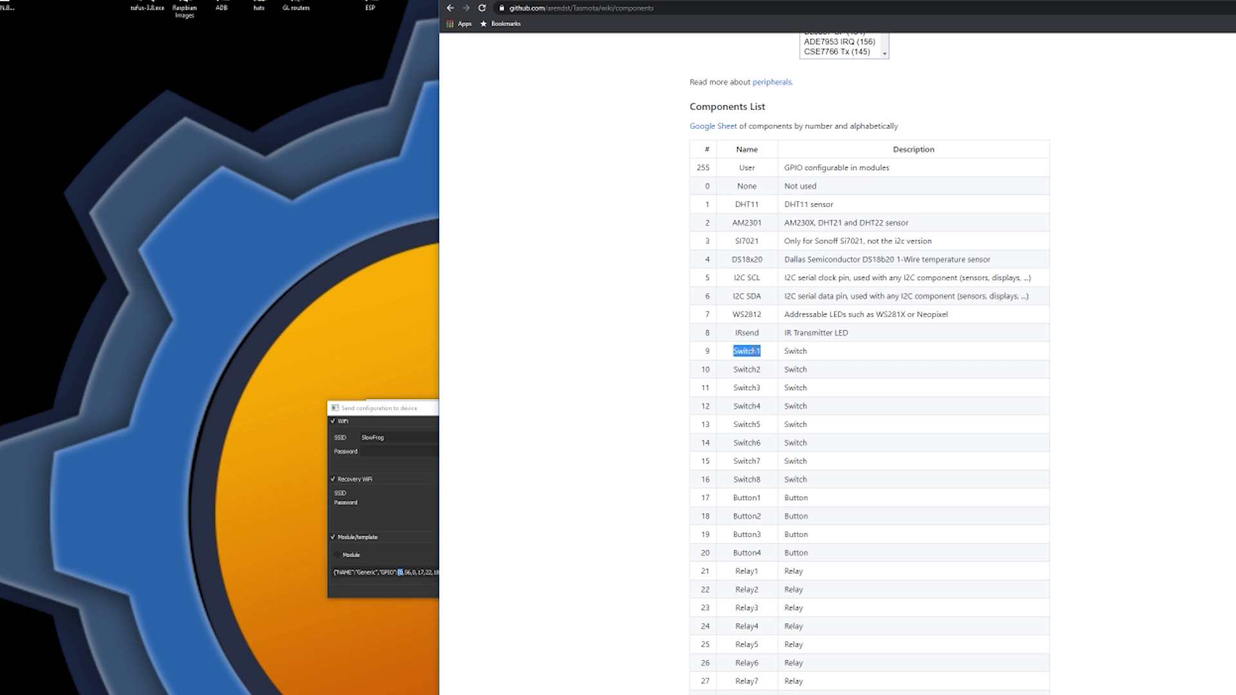
double_click(708, 351)
click(401, 416)
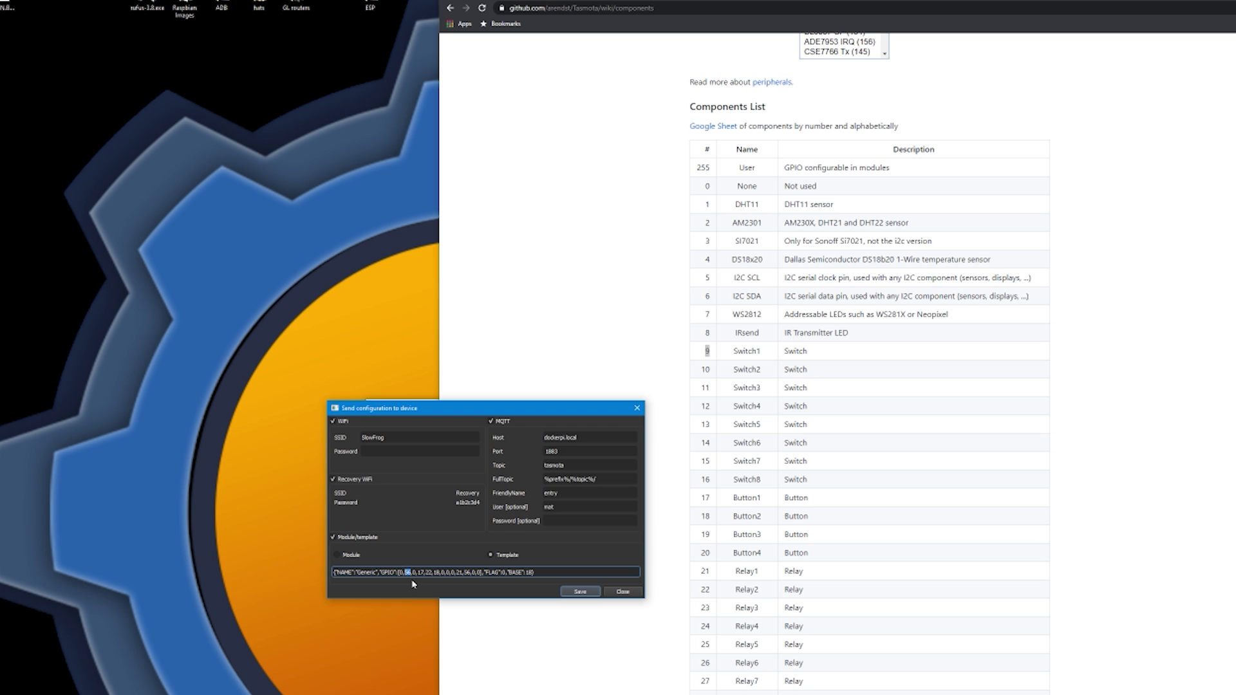
scroll(755, 663, down, 15)
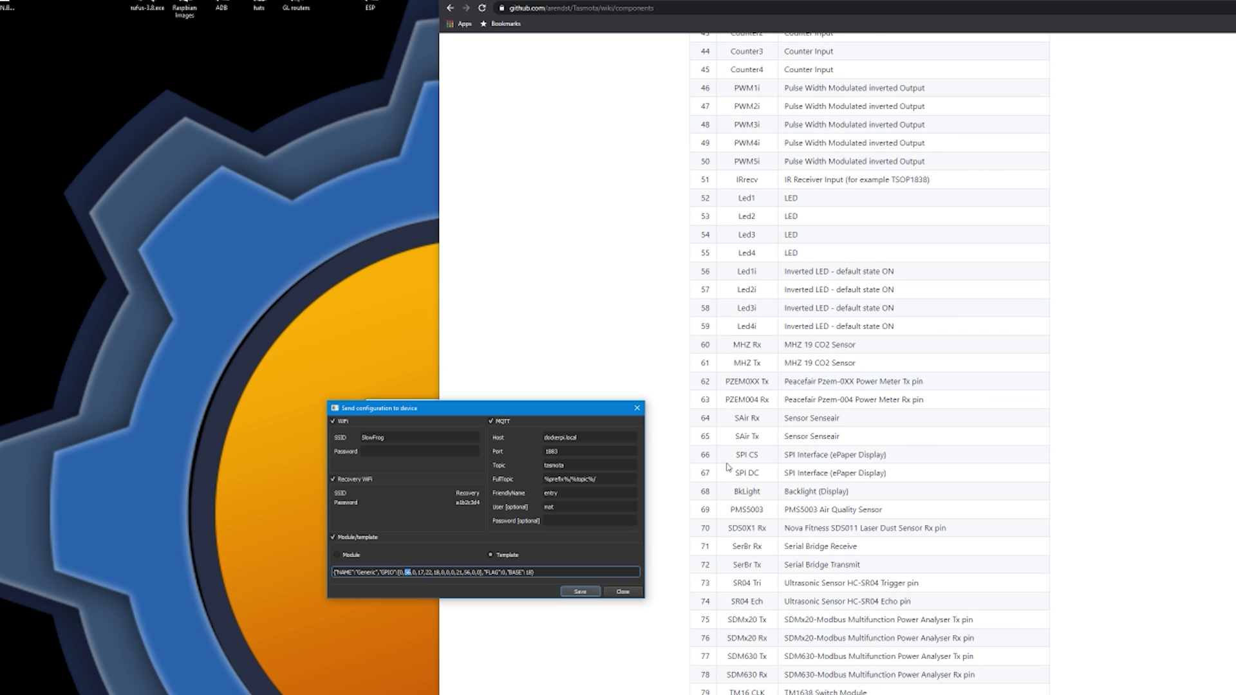
drag(764, 277, 732, 279)
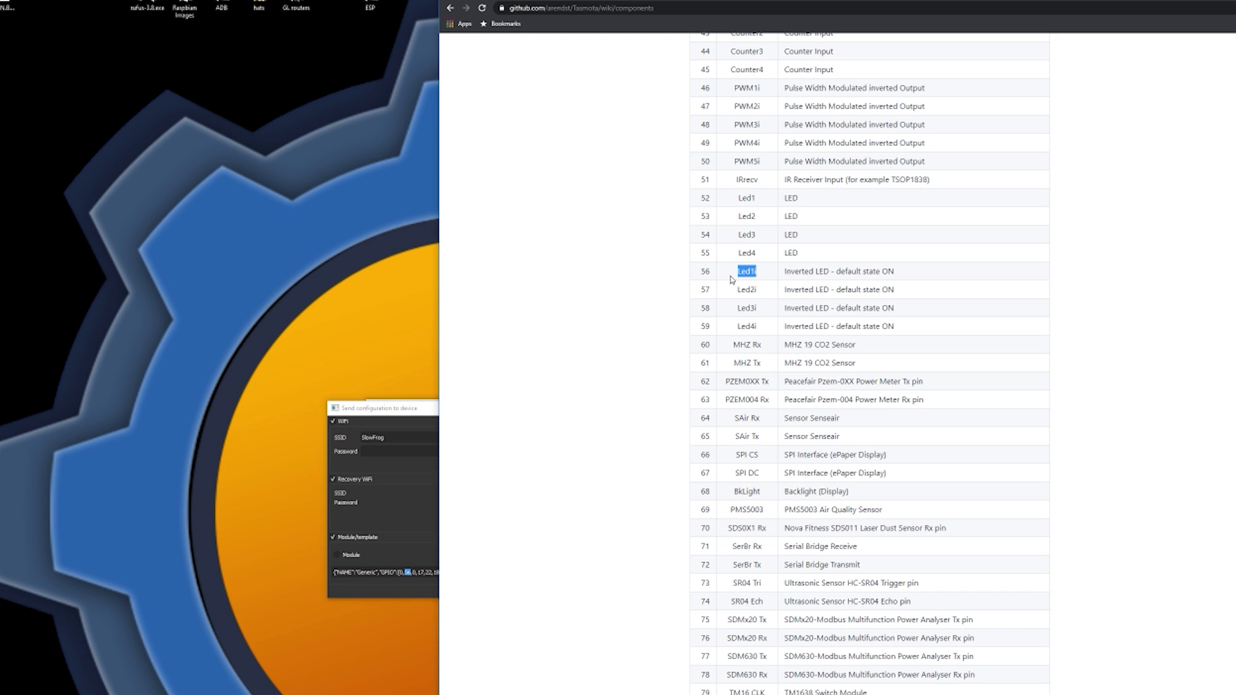
drag(817, 278, 814, 280)
click(424, 409)
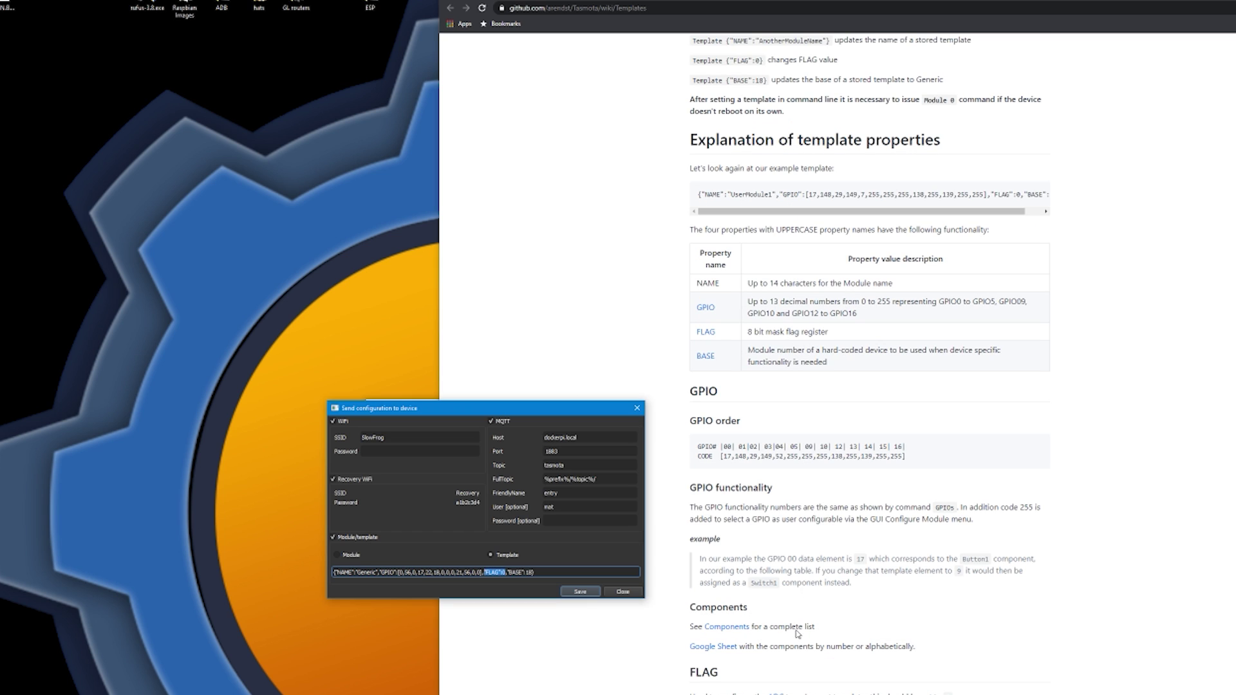
- Check the template's BASE value against the wiki's FLAG and BASE explanation
key(alt+Tab)
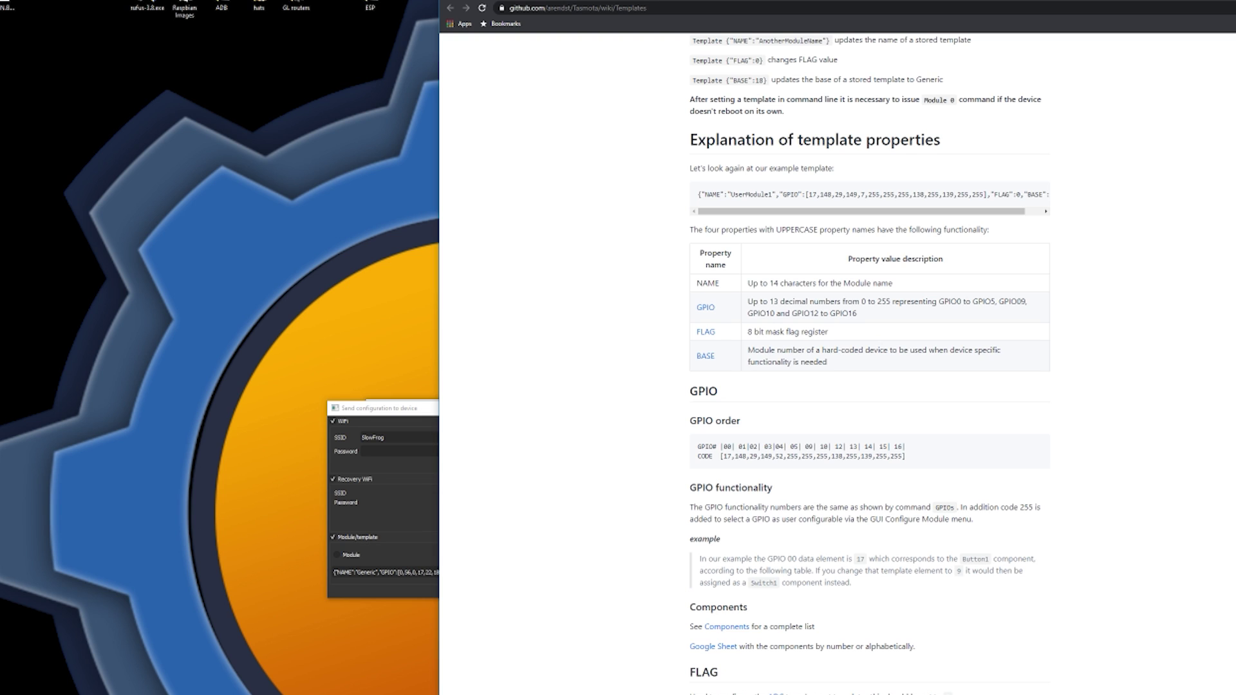
click(415, 408)
double_click(515, 573)
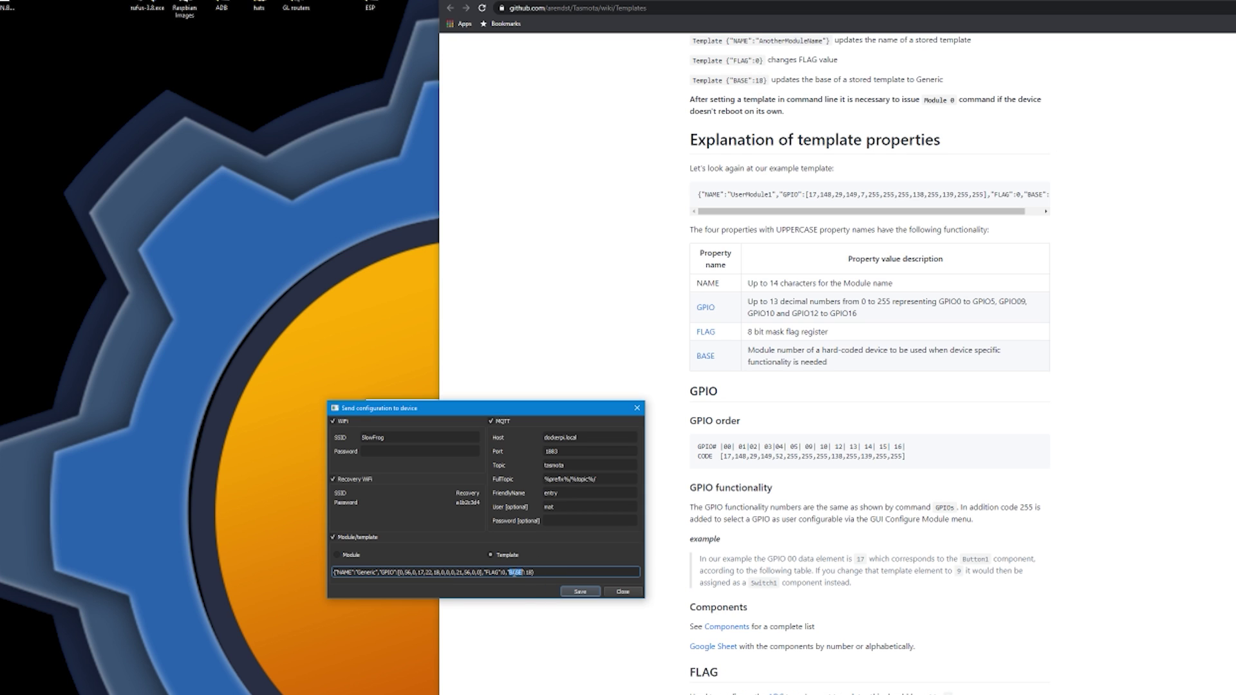
scroll(683, 518, down, 2)
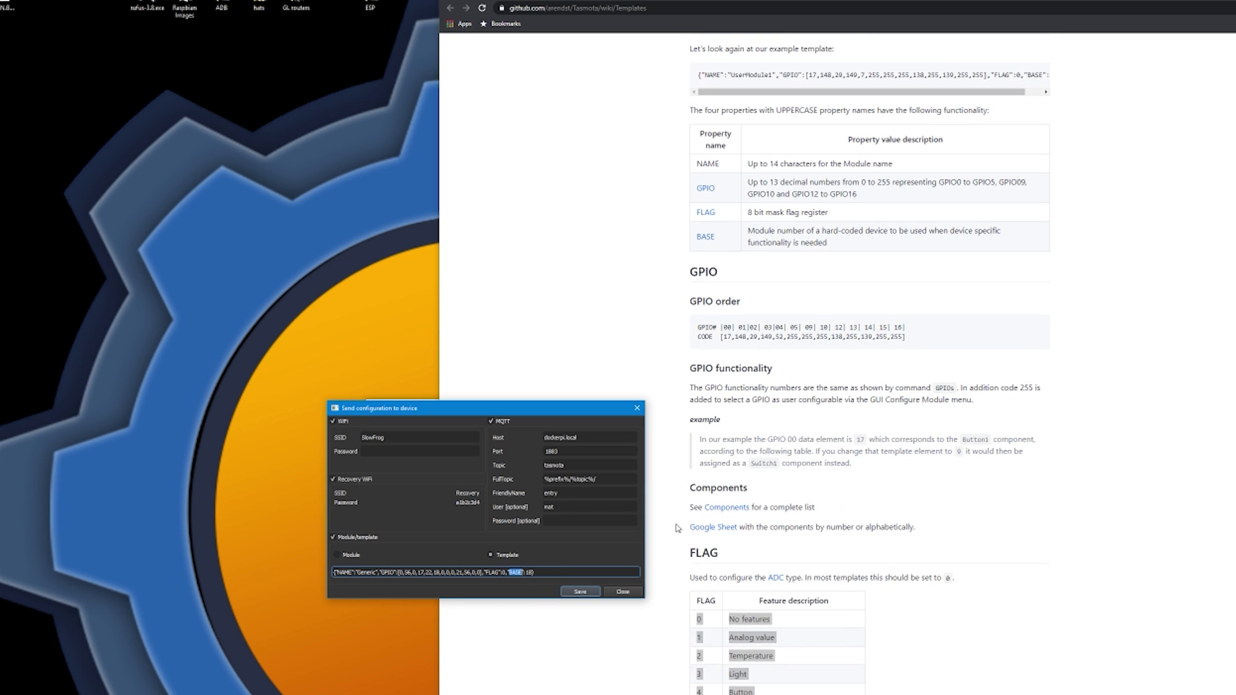
- Return to the wiki Modules page, scroll its module table, and select the whole template text
key(alt+Tab)
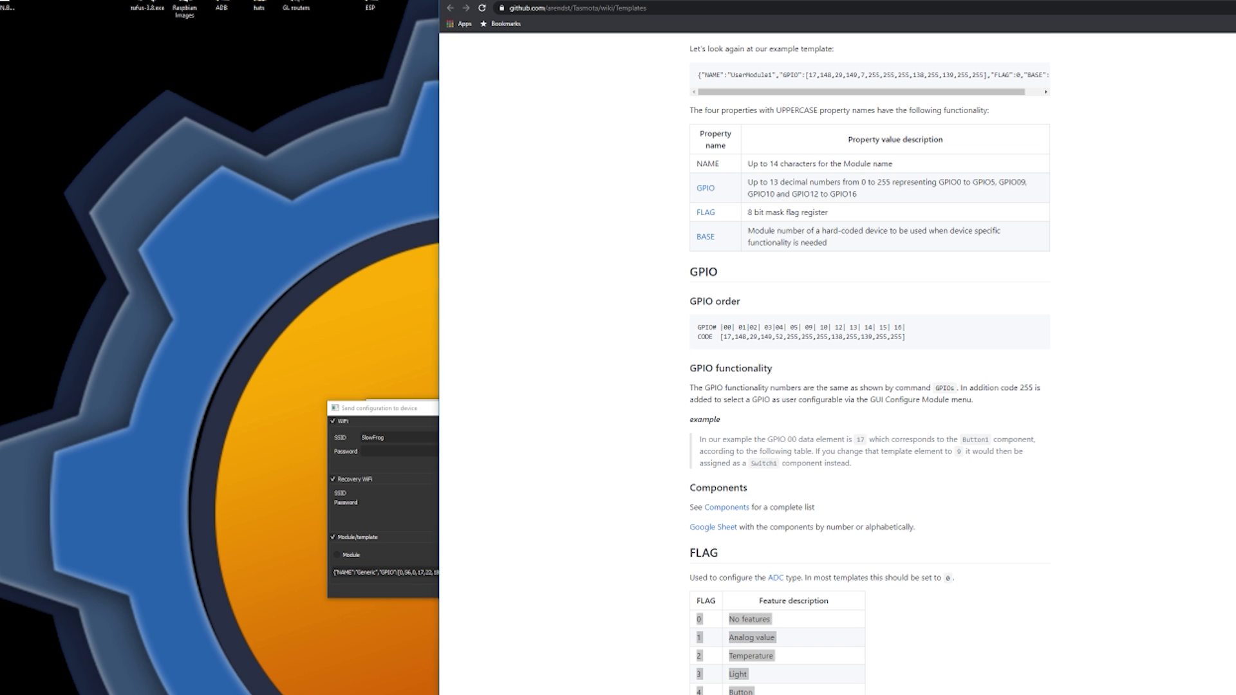
key(alt+Left)
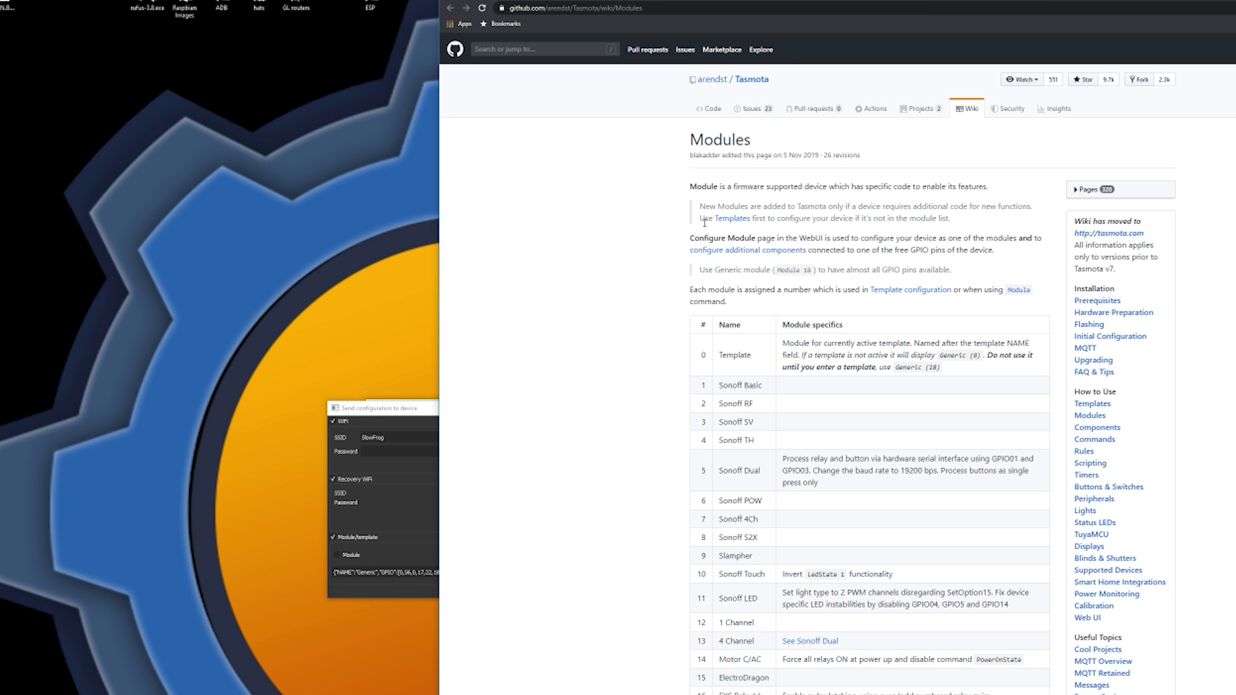
scroll(739, 476, down, 15)
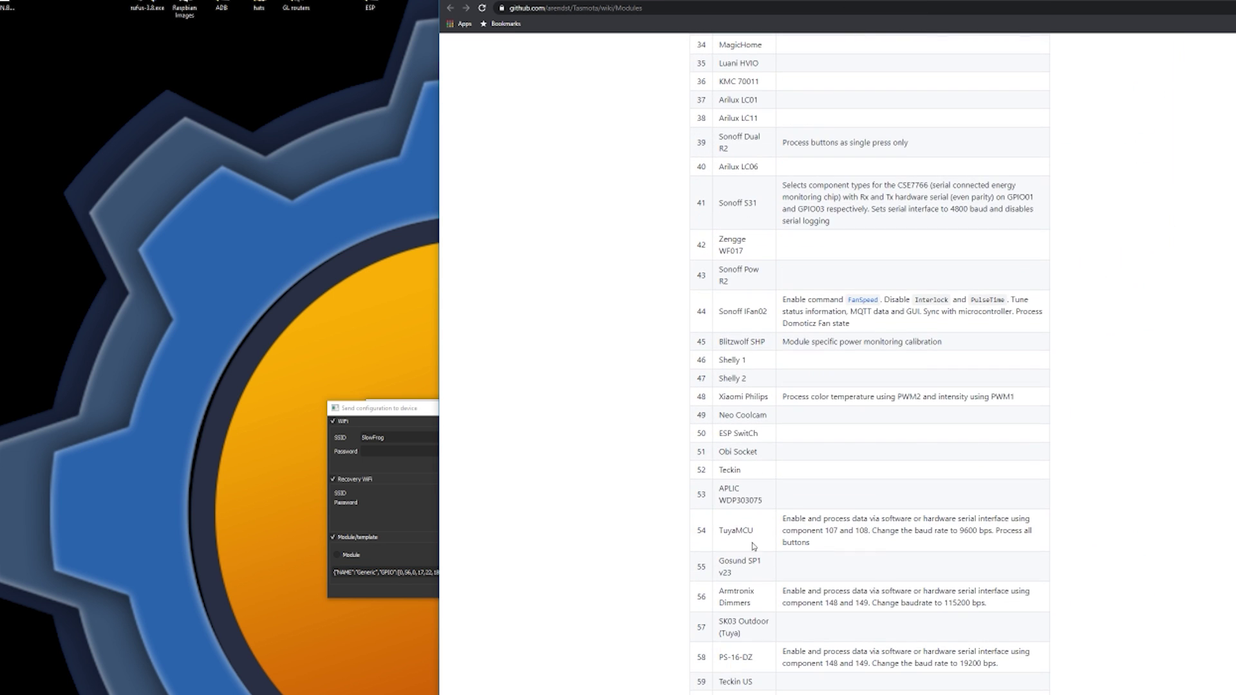
key(alt+Tab)
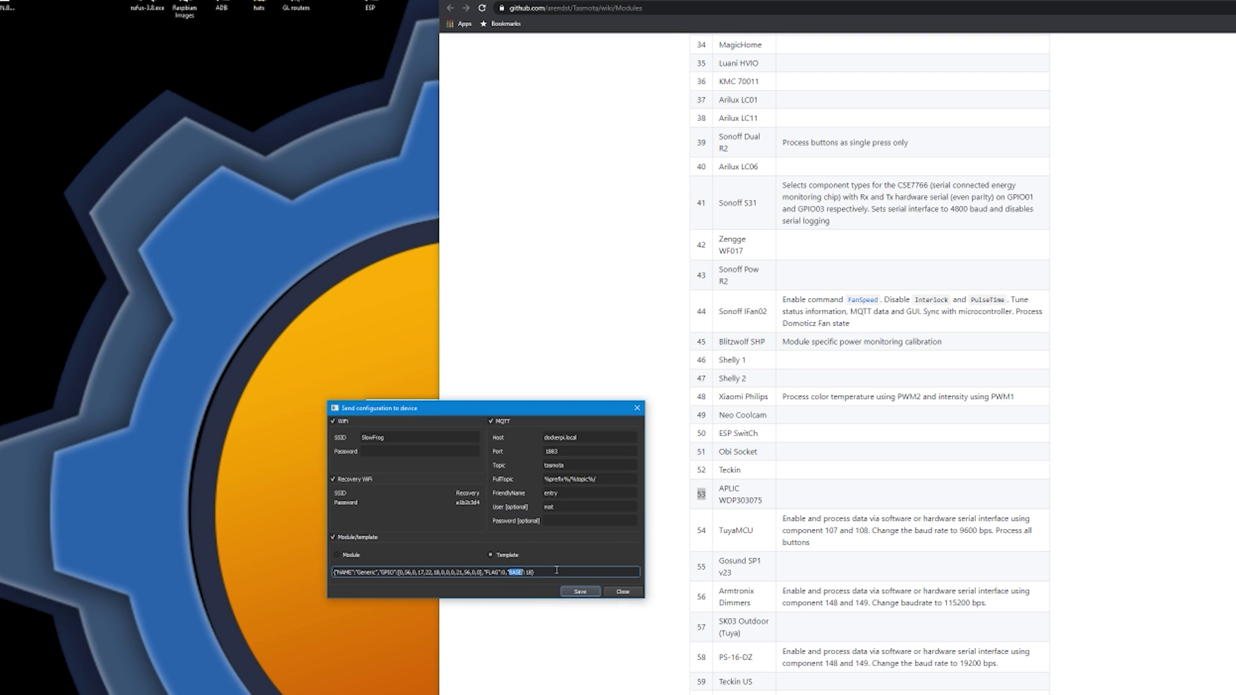
drag(556, 570, 334, 569)
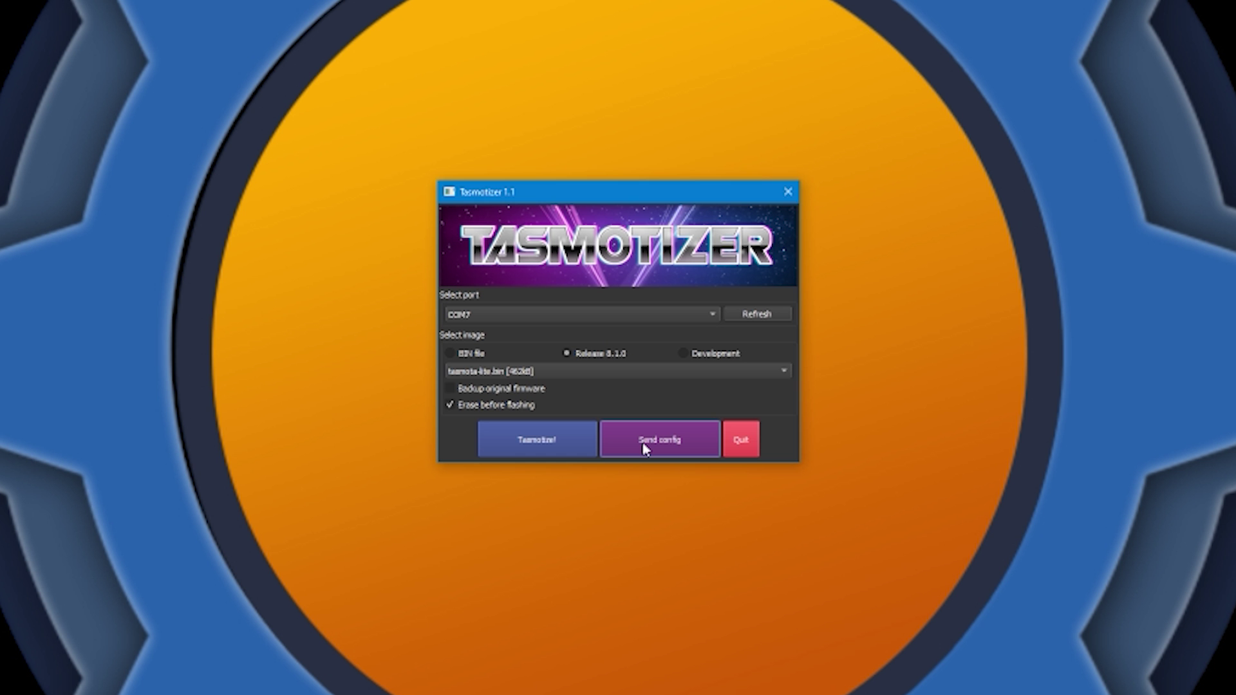
- Send the device the Wi-Fi password with the module set to Generic
click(644, 447)
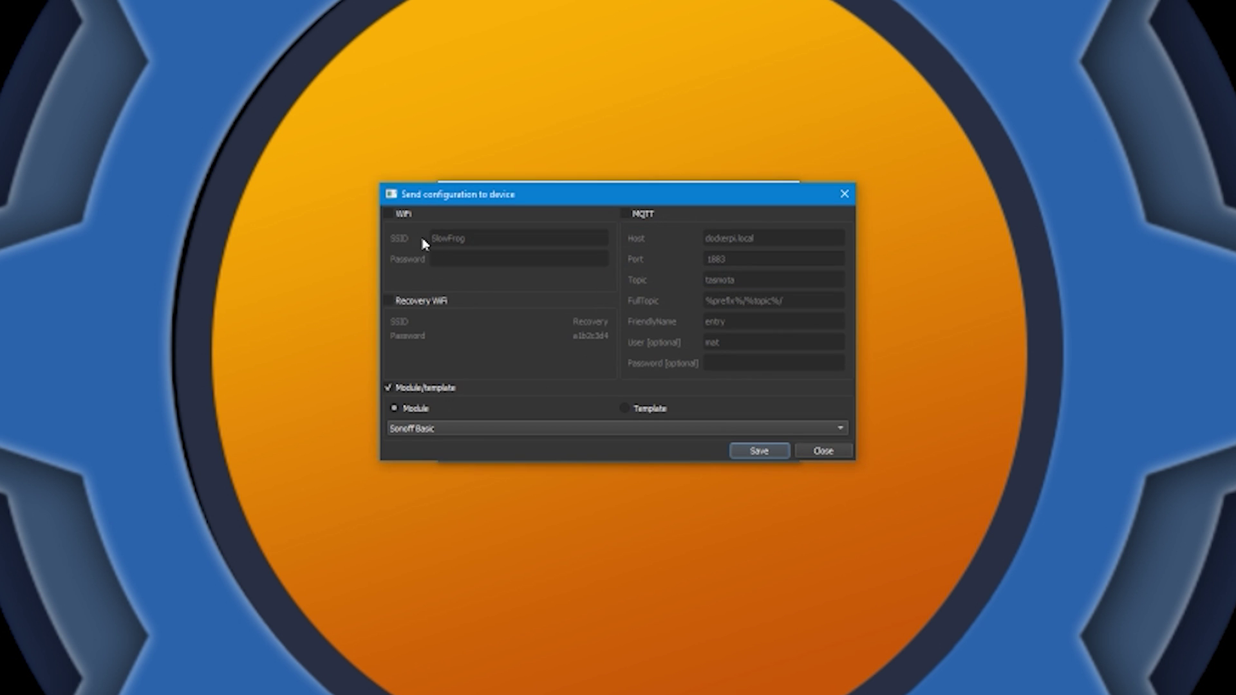
click(393, 217)
click(452, 261)
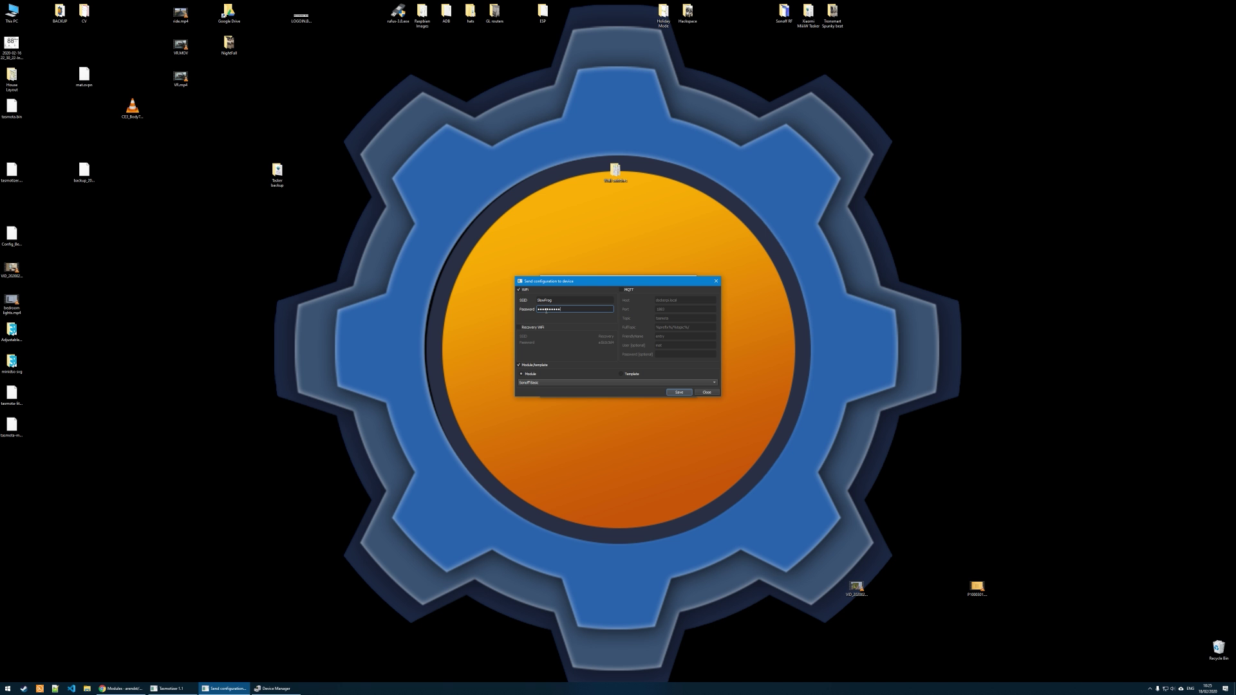
click(524, 385)
click(554, 691)
click(679, 392)
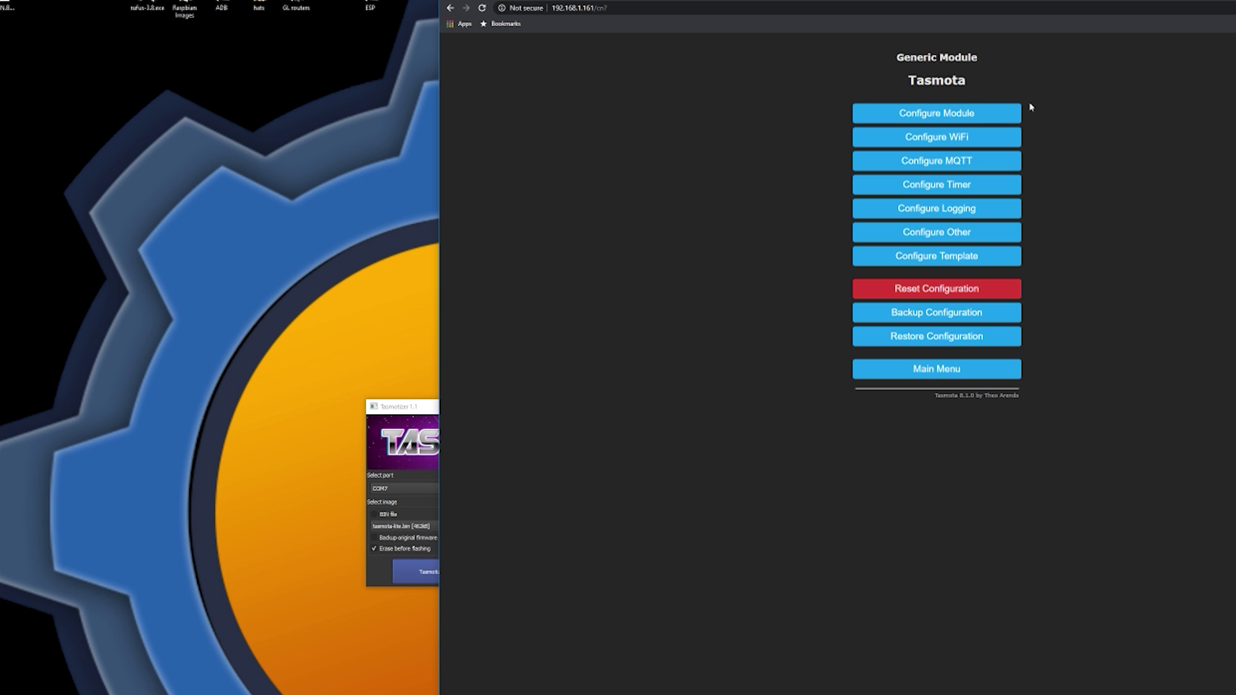
- Open the Configure Template page and scroll through the GPIO3 component choices
click(976, 255)
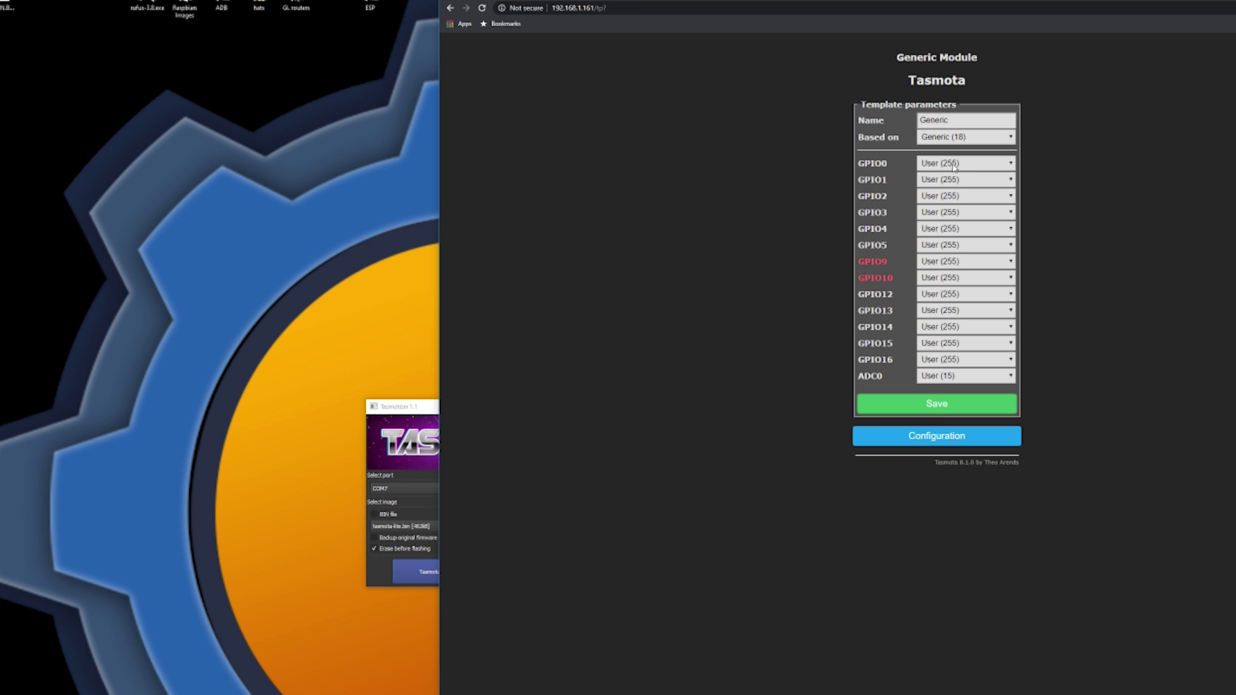
click(942, 213)
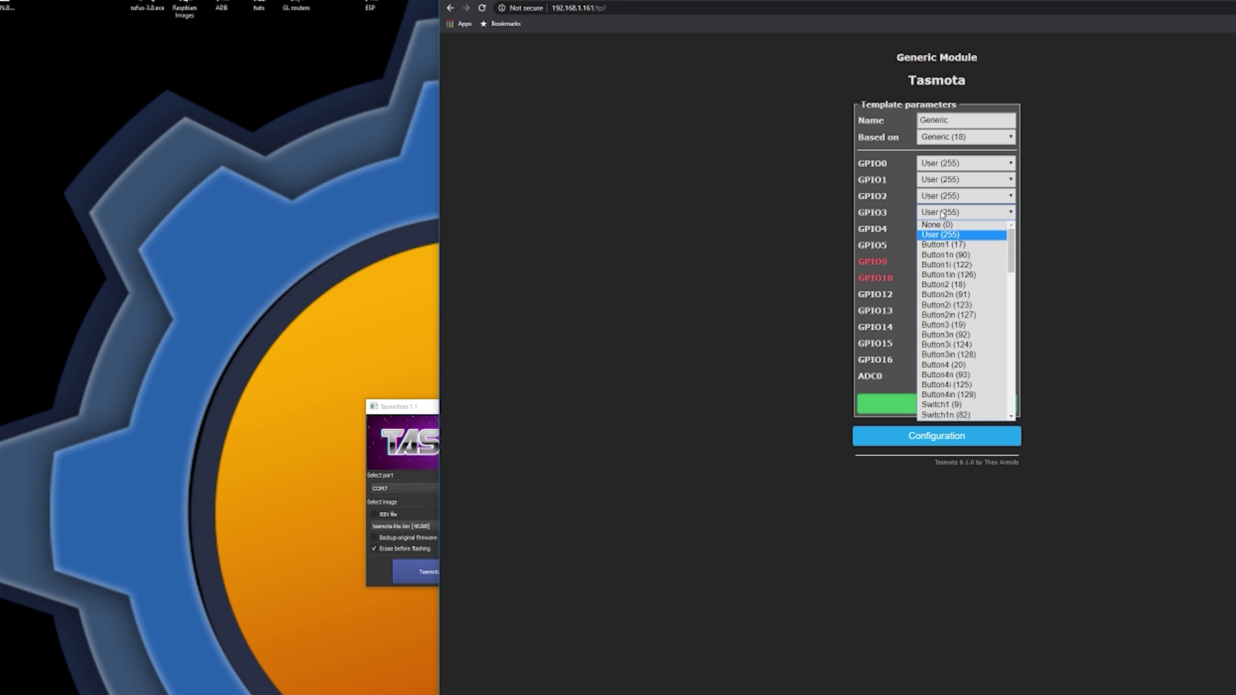
scroll(948, 251, down, 5)
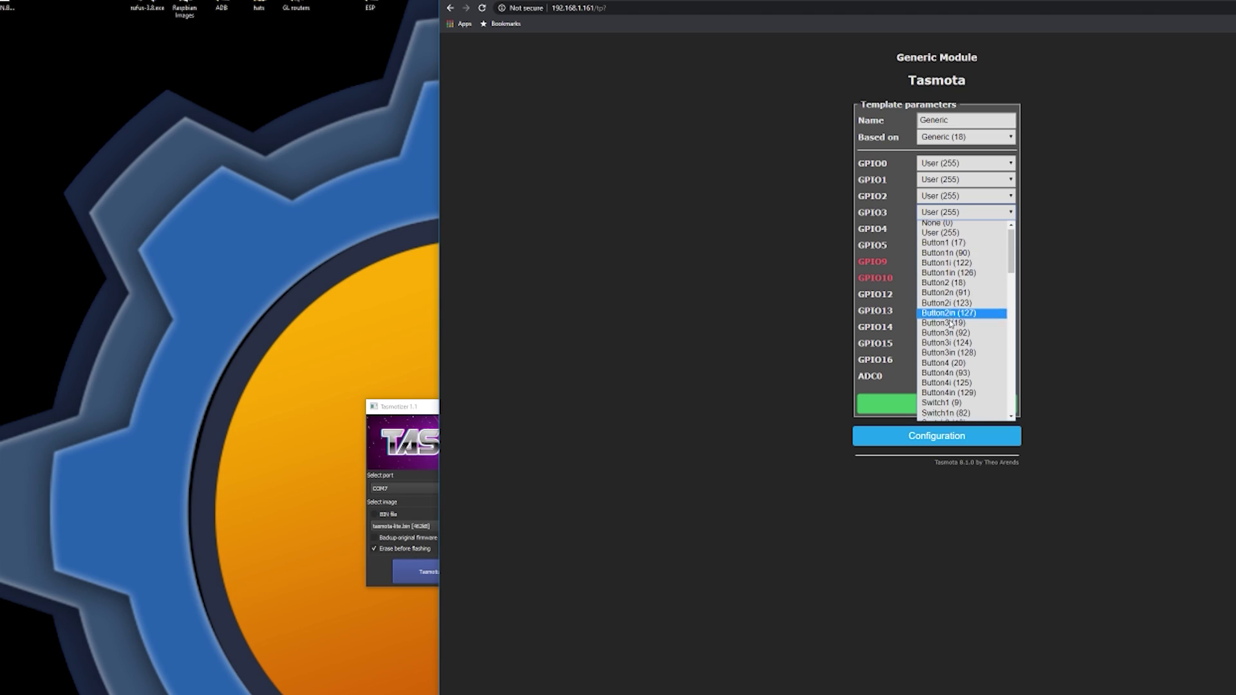